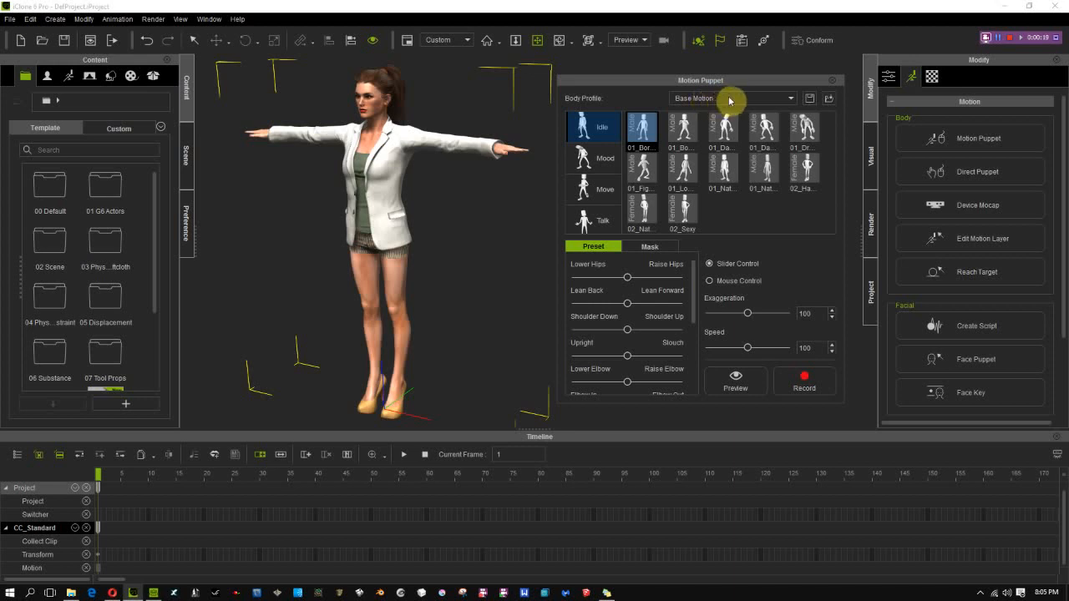
Review the available body profiles and the Mood, Move and Idle motion categories in Motion Puppet
click(793, 100)
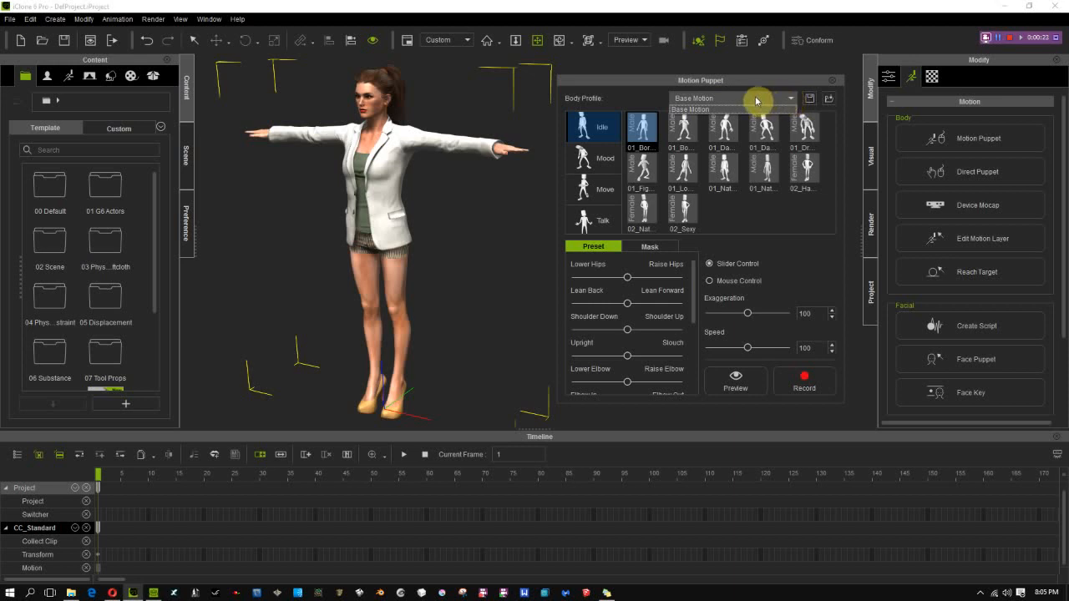
click(756, 101)
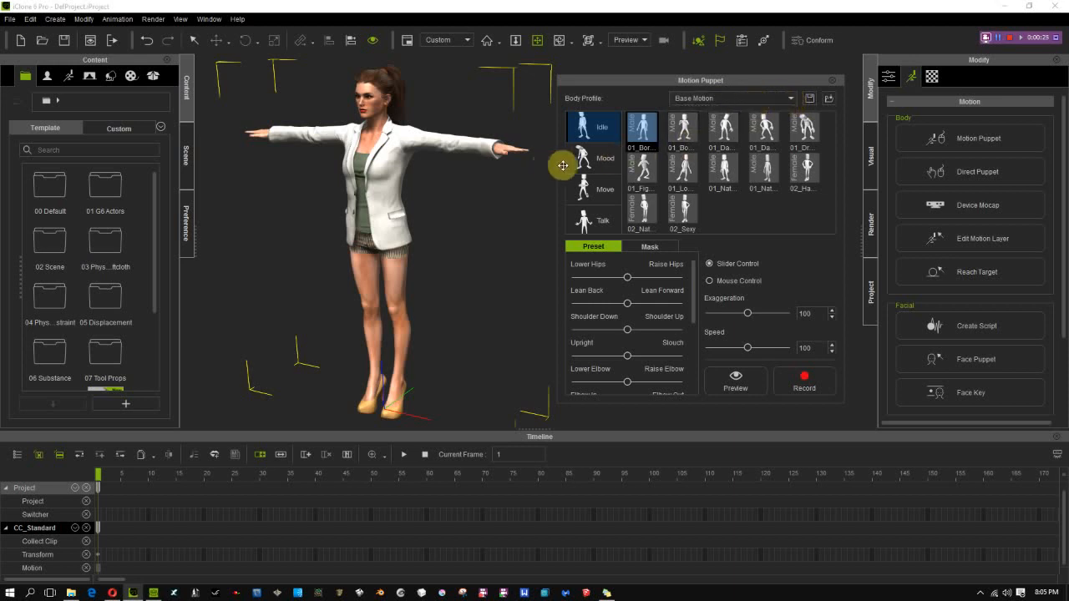
click(595, 158)
click(605, 190)
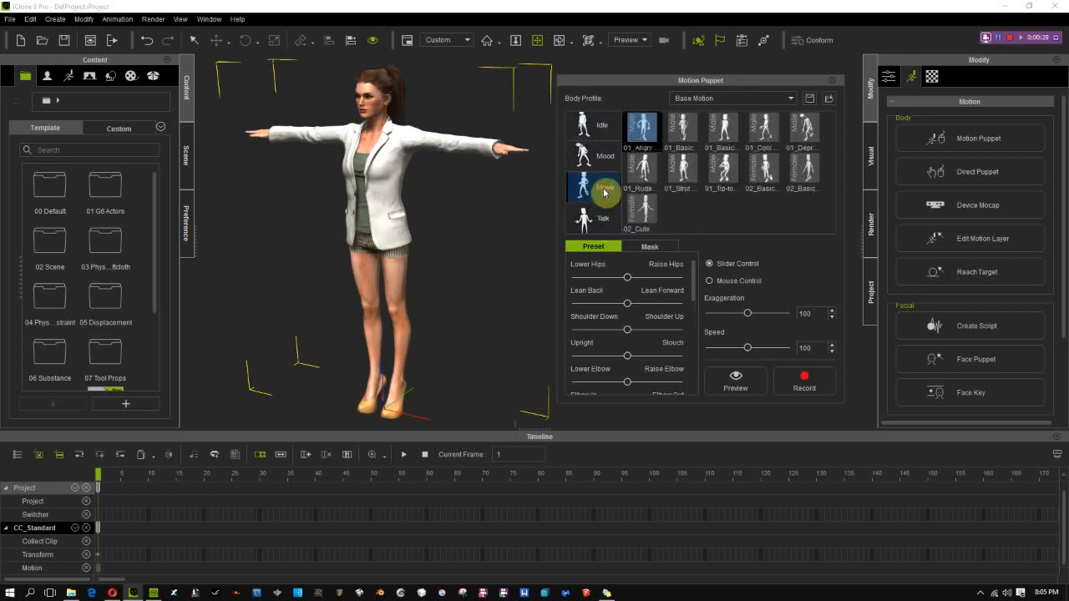
click(609, 125)
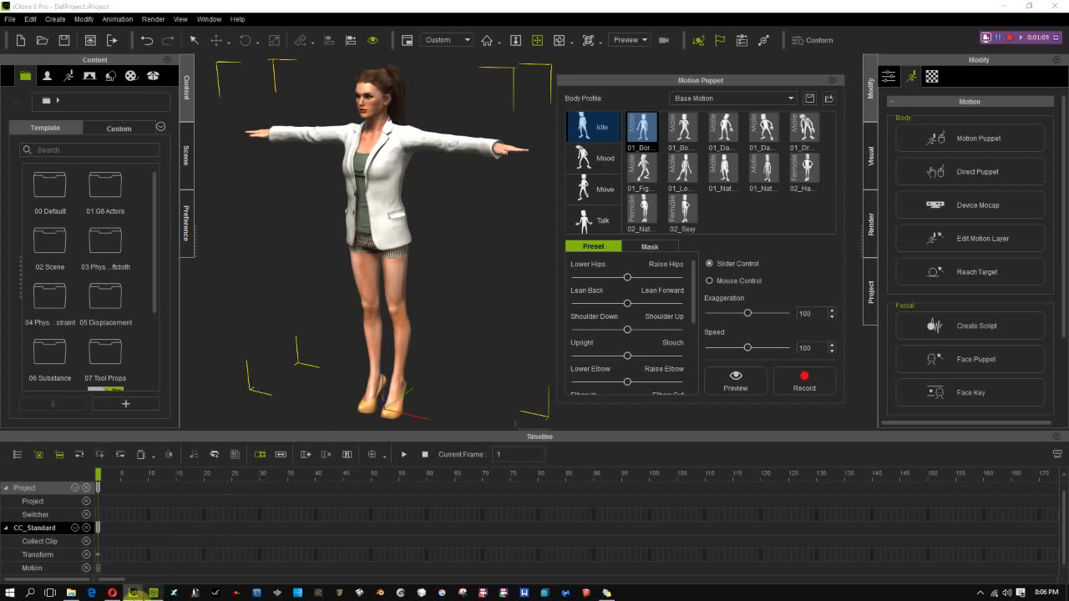
Switch to File Explorer, open the Preset folder's Base Motion subfolder, and place its window beside Motion Puppet for comparison
click(71, 593)
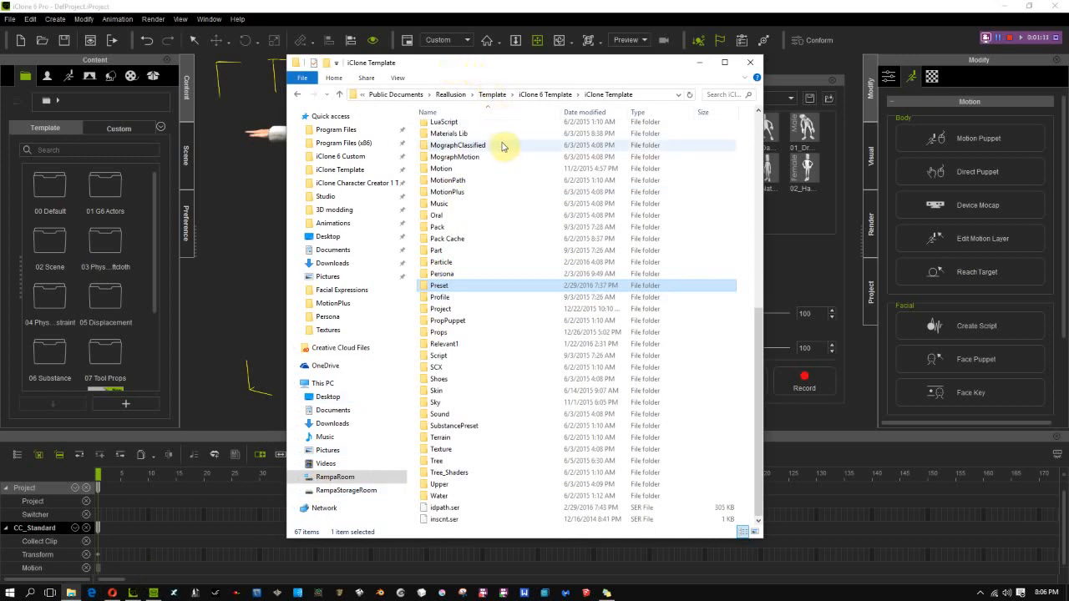
double_click(441, 286)
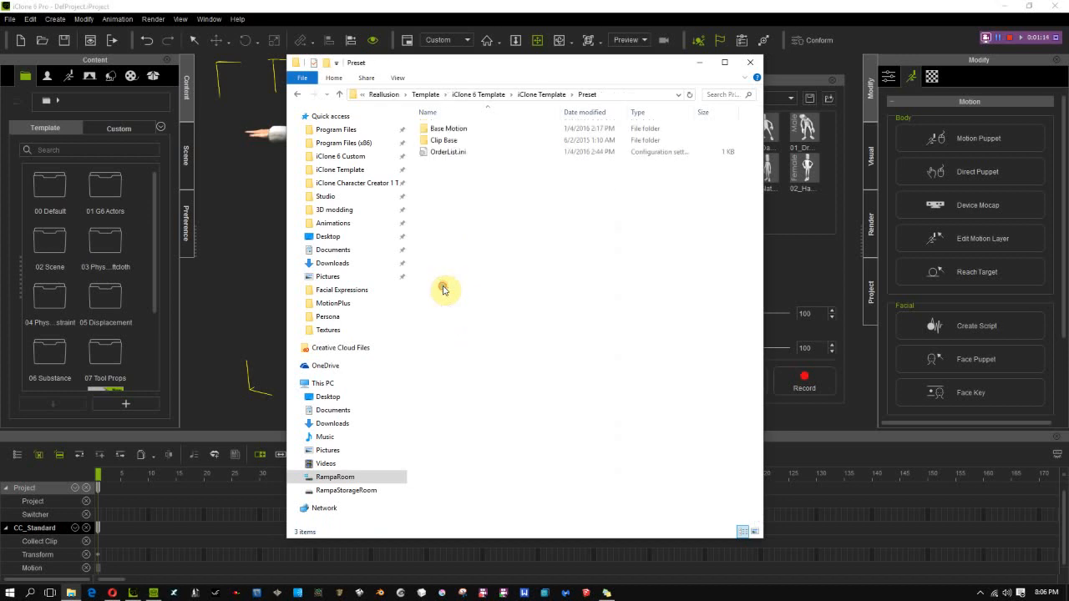
double_click(426, 131)
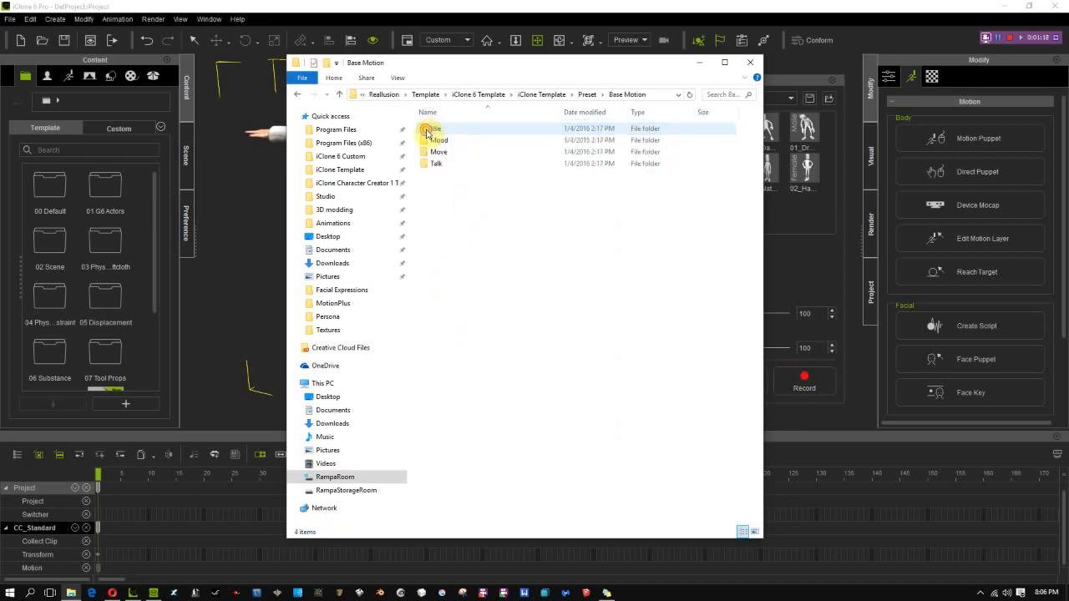
drag(525, 67, 288, 59)
click(638, 140)
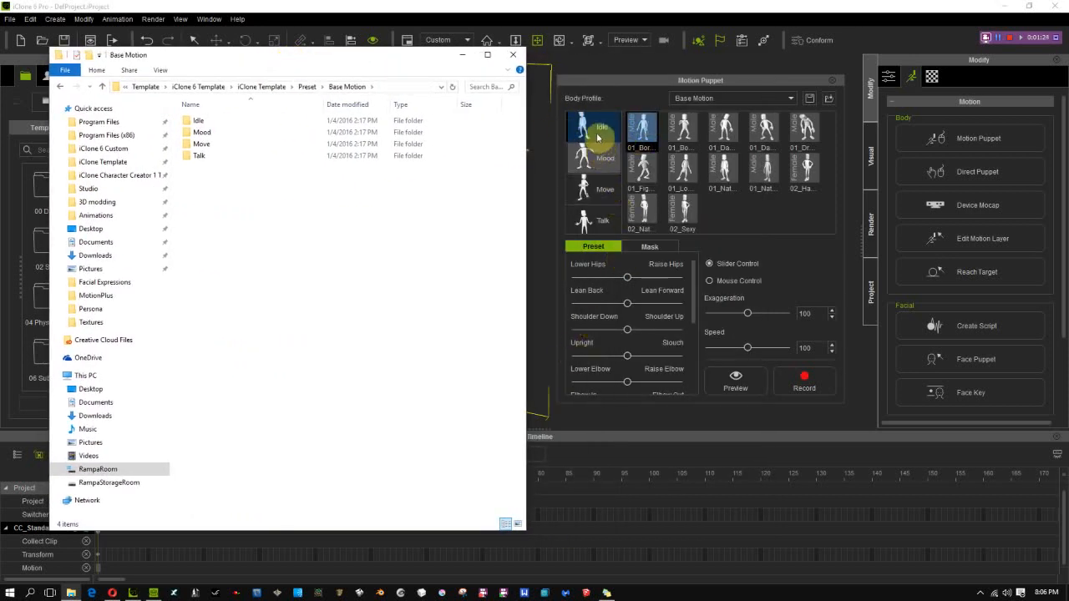
click(598, 133)
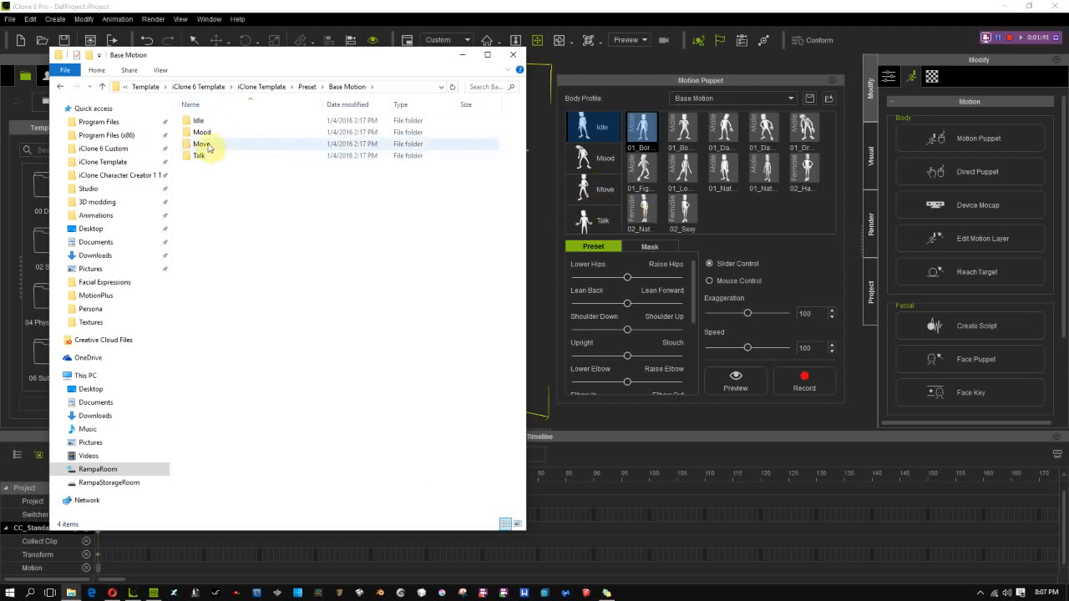
Open the Idle folder inside Base Motion and sort its files by type
double_click(184, 123)
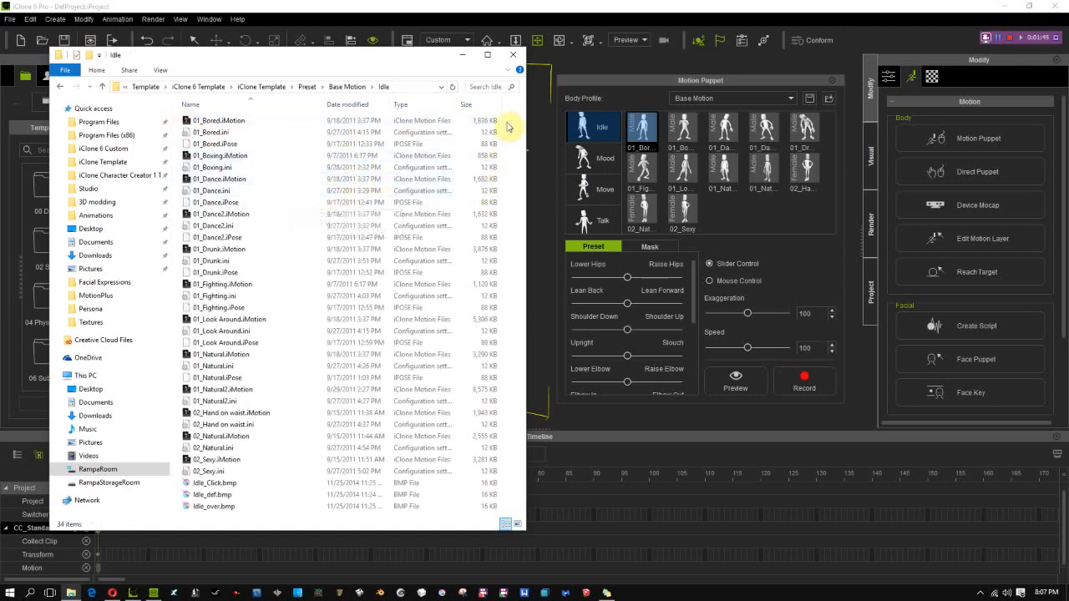
right_click(298, 175)
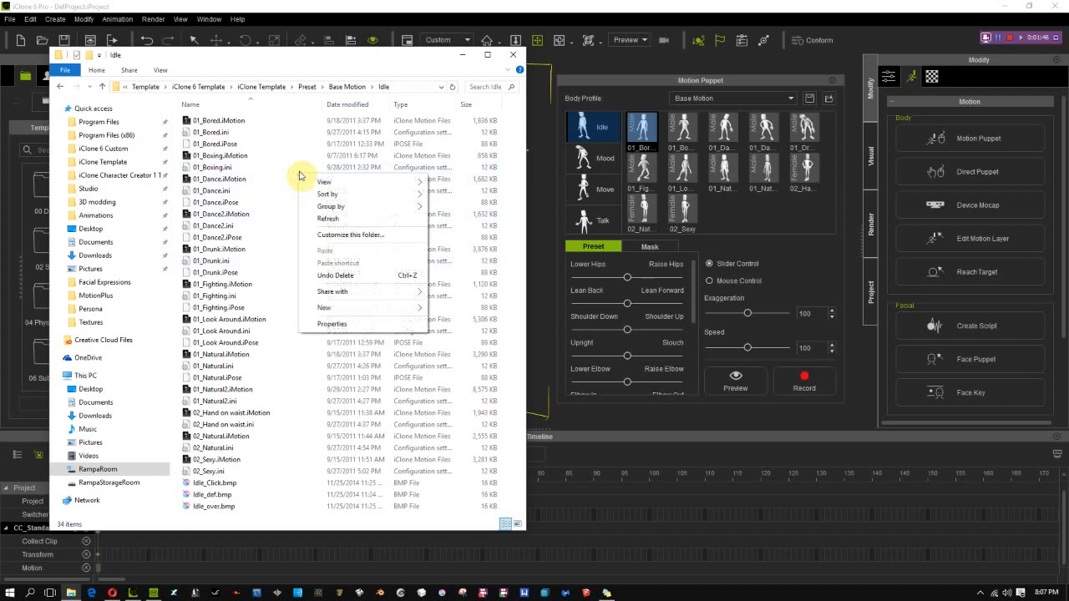
mouse_move(353, 196)
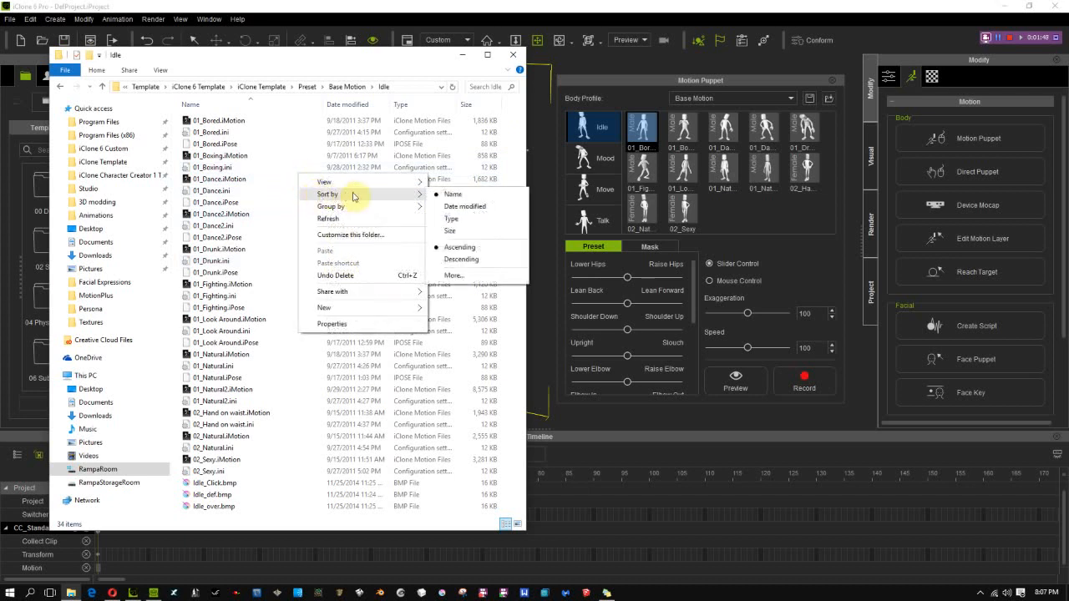
click(461, 218)
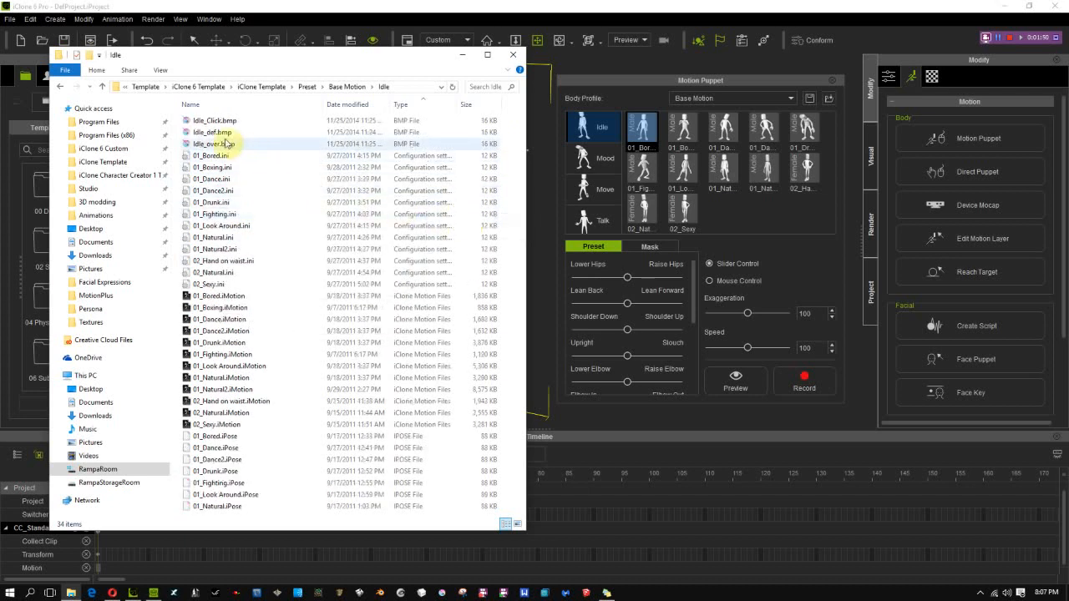
View the Idle_Click.bmp button image in Krita, and return to iClone's Motion Puppet
mouse_move(197, 123)
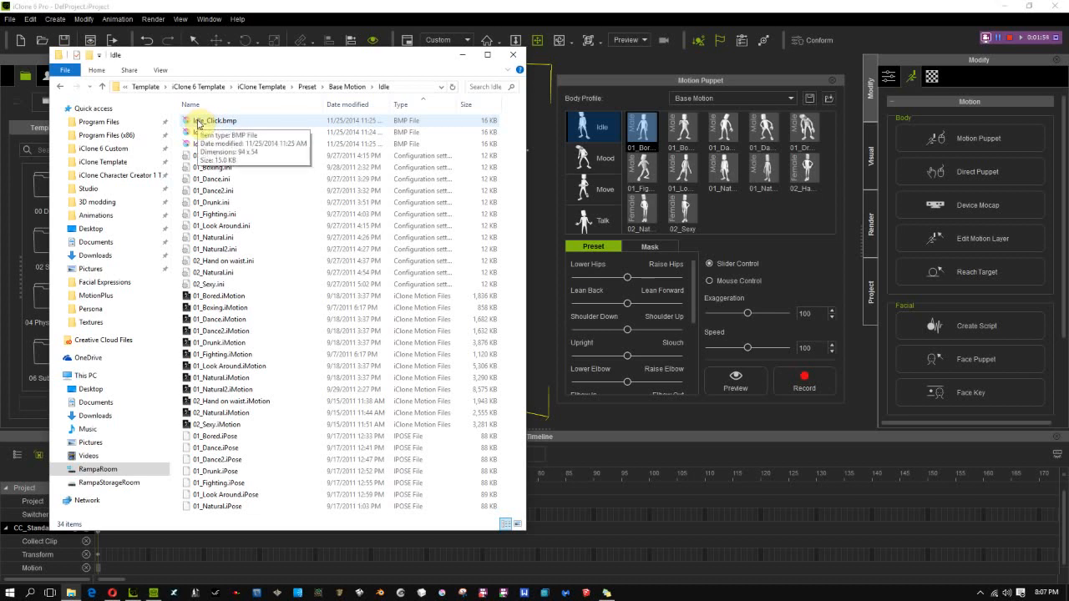
click(198, 122)
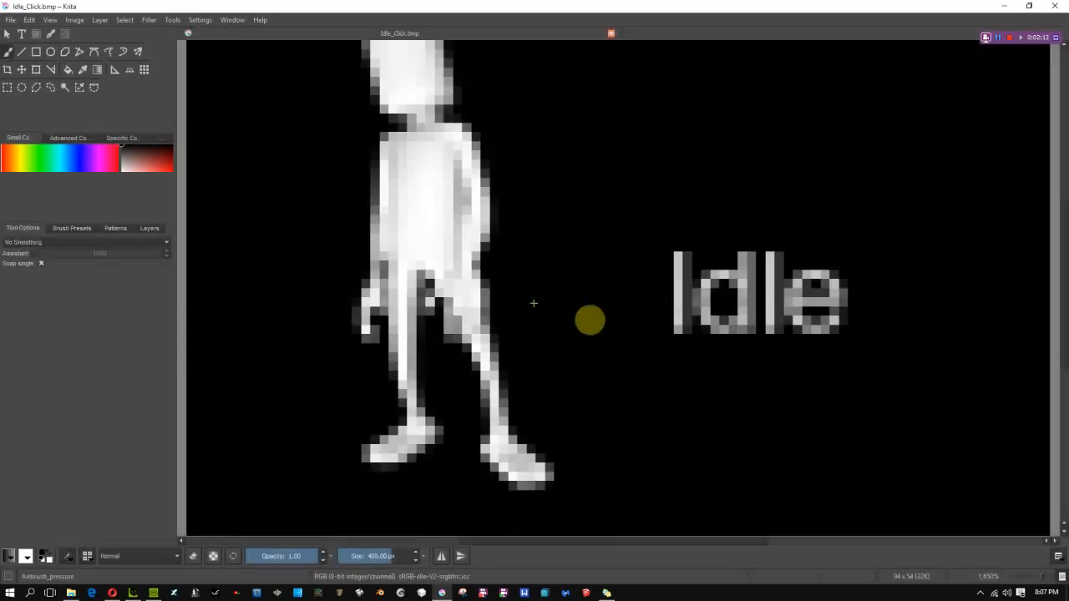
scroll(636, 309, down, 10)
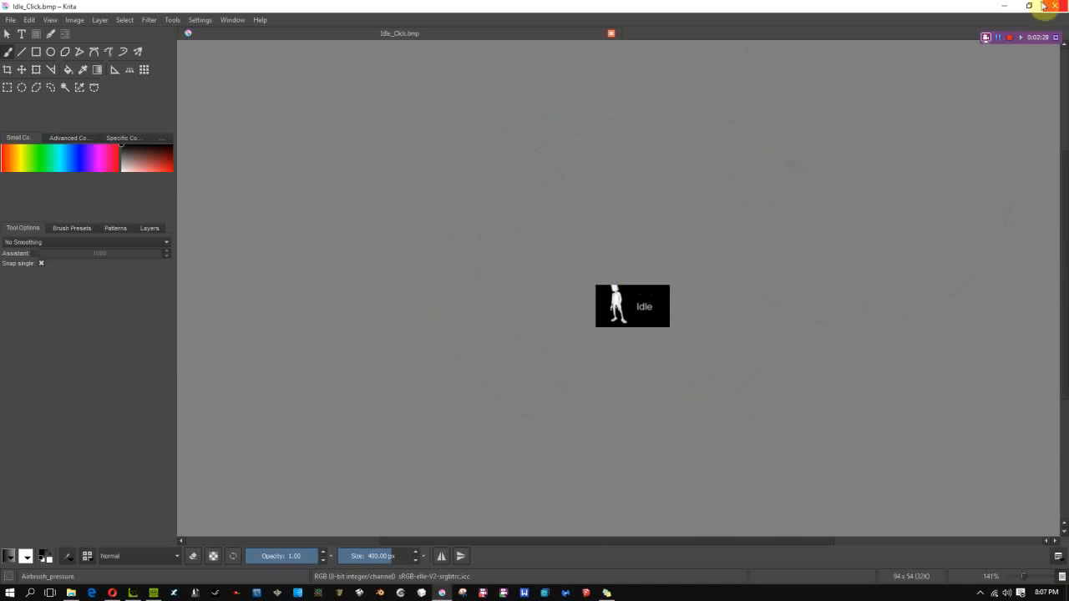
click(1003, 8)
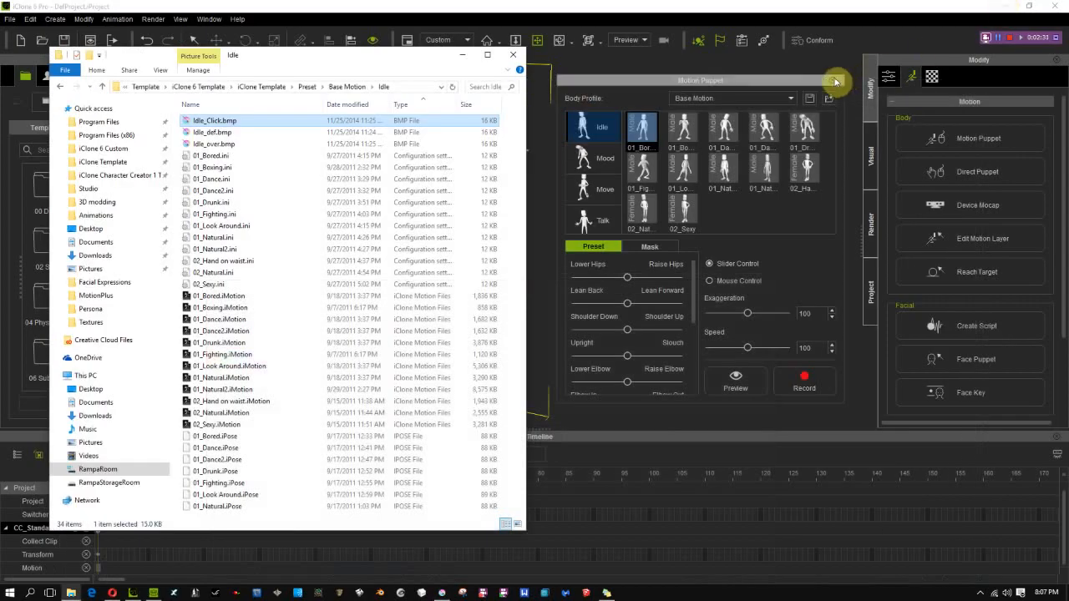
click(619, 86)
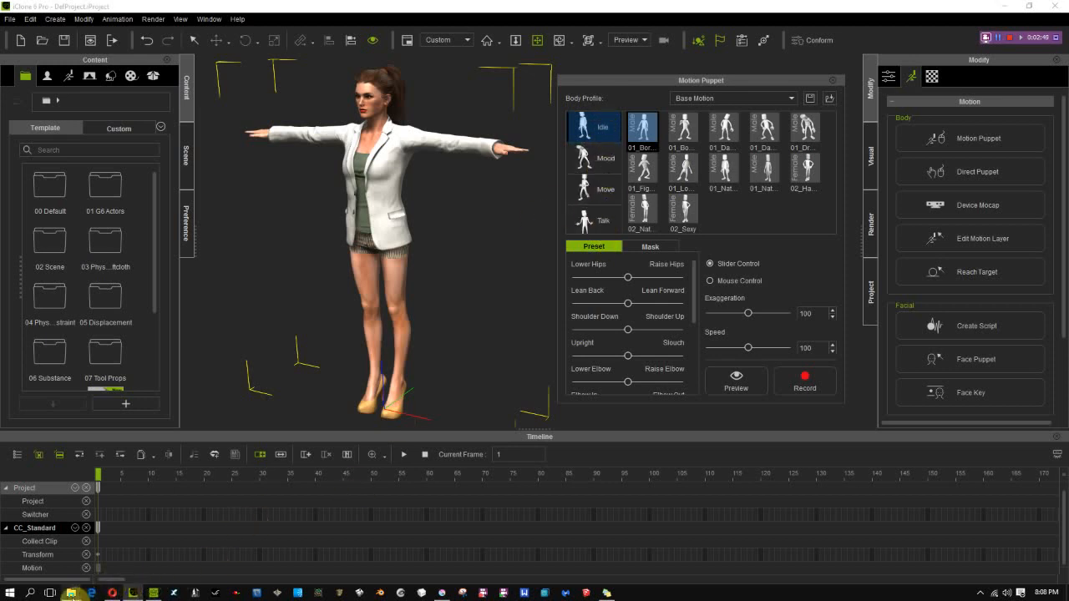
Switch to File Explorer and duplicate the Base Motion folder within the Preset folder
click(70, 592)
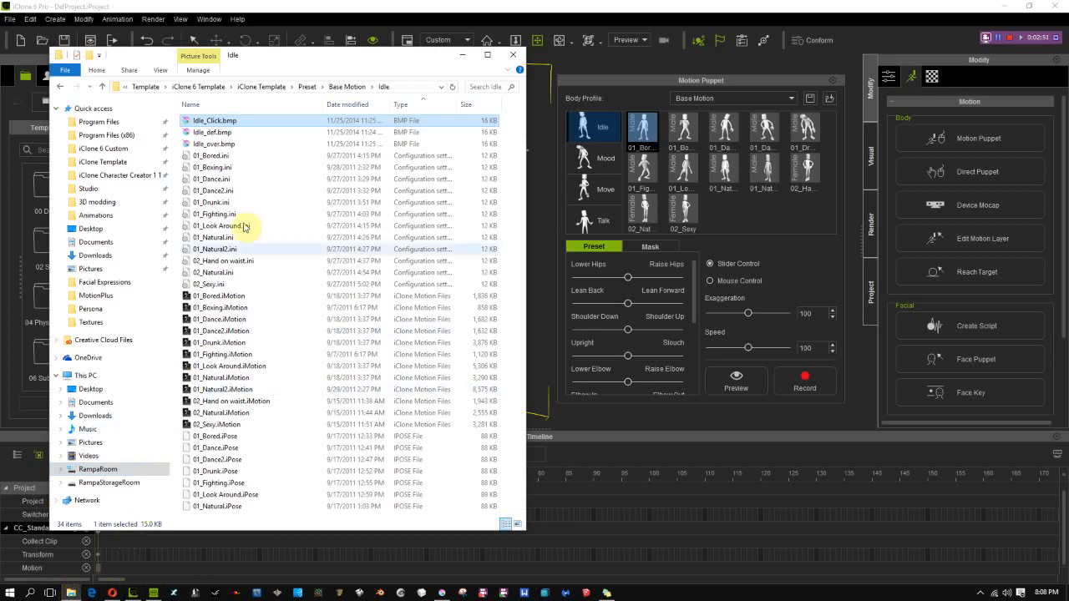
click(306, 87)
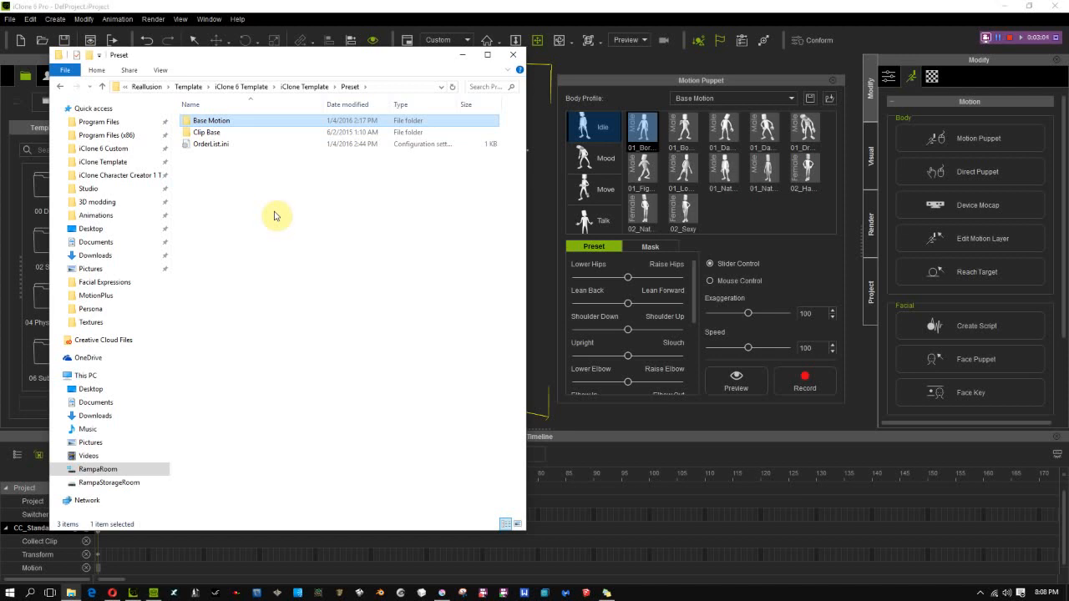
key(ctrl+v)
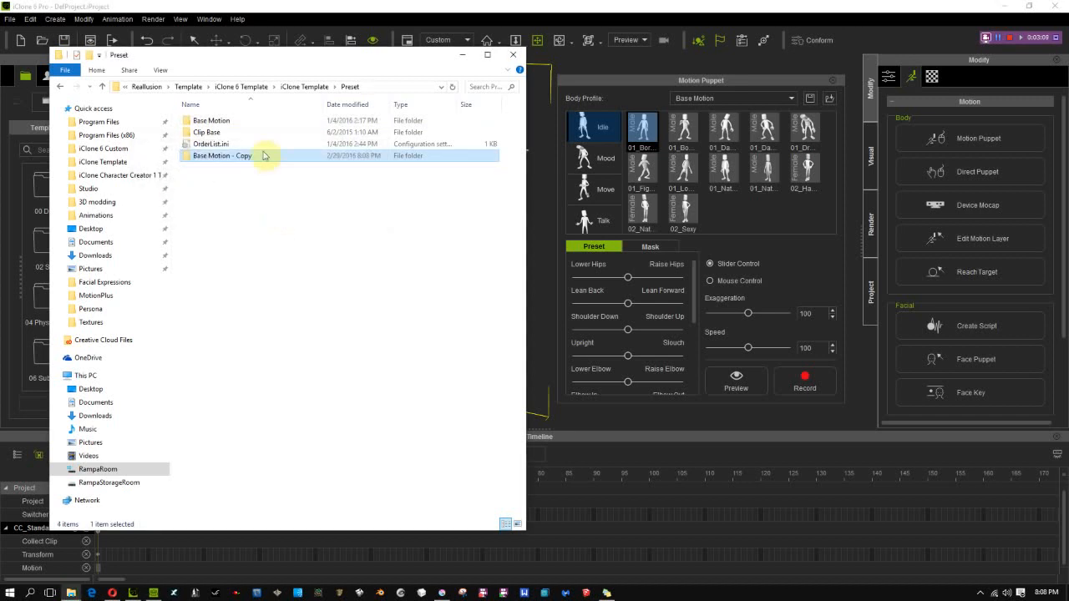
Inspect the duplicated Base Motion folder and its Mood subfolder, and return to the Preset folder
double_click(186, 157)
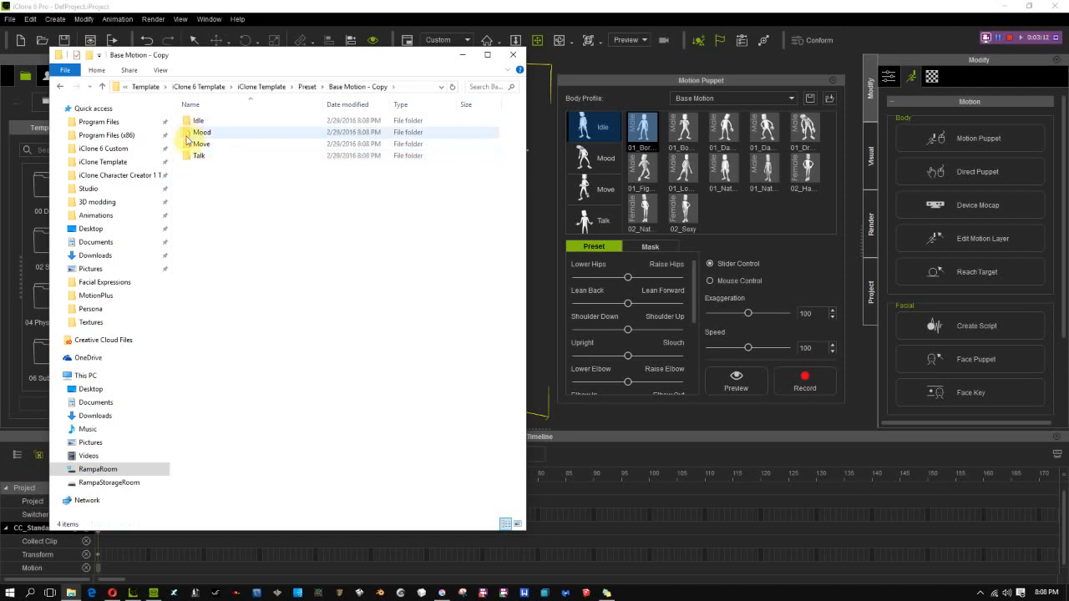
click(188, 136)
double_click(188, 136)
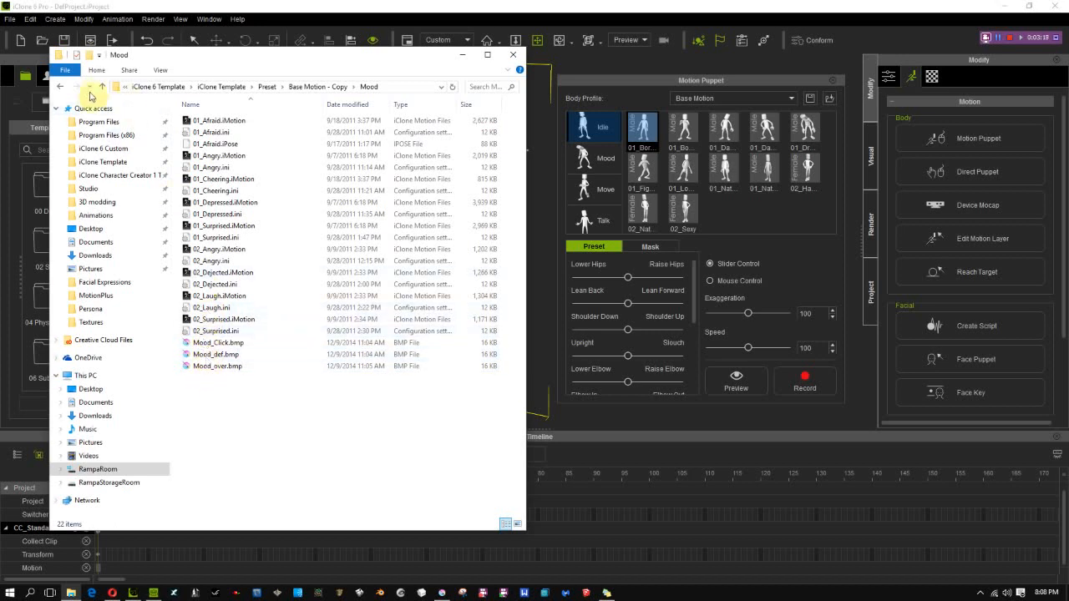
click(101, 89)
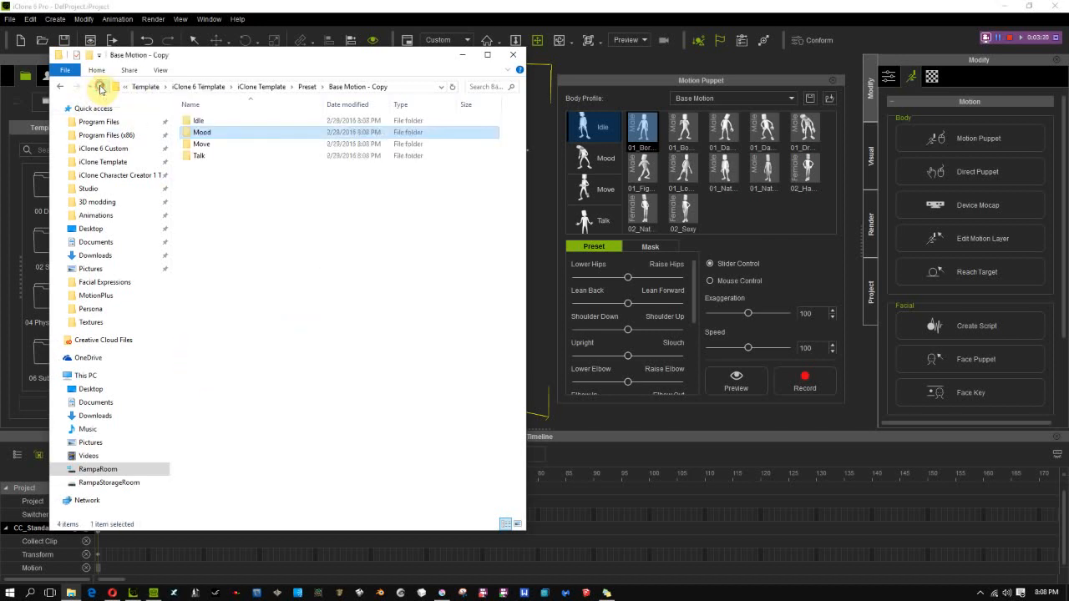
click(101, 89)
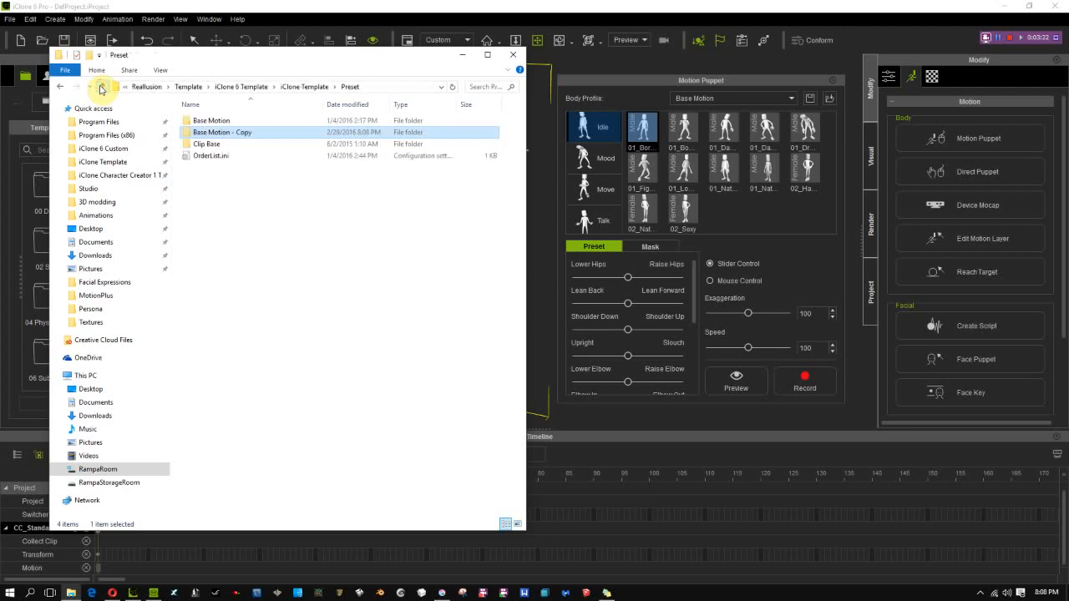
Rename the duplicated Base Motion folder as Base Rampa
click(211, 134)
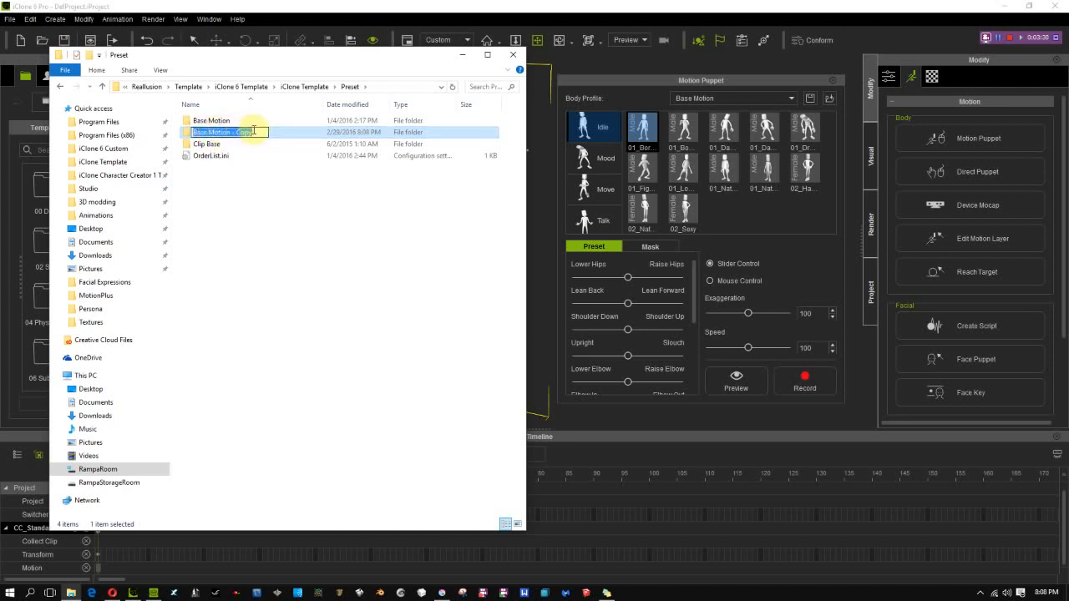
click(256, 132)
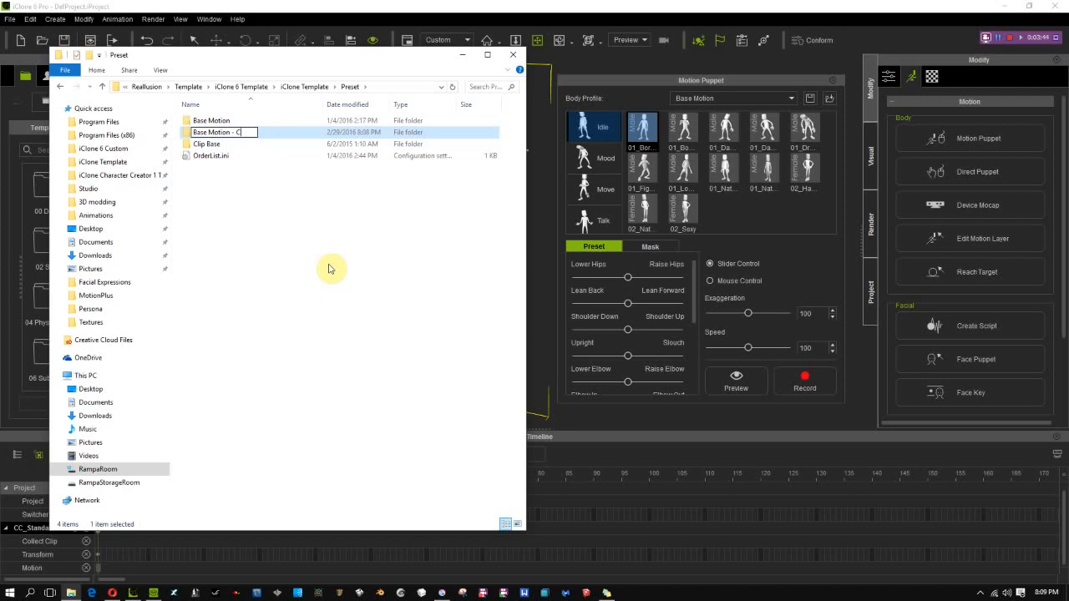
key(BackSpace)
key(BackSpace)
key(Return)
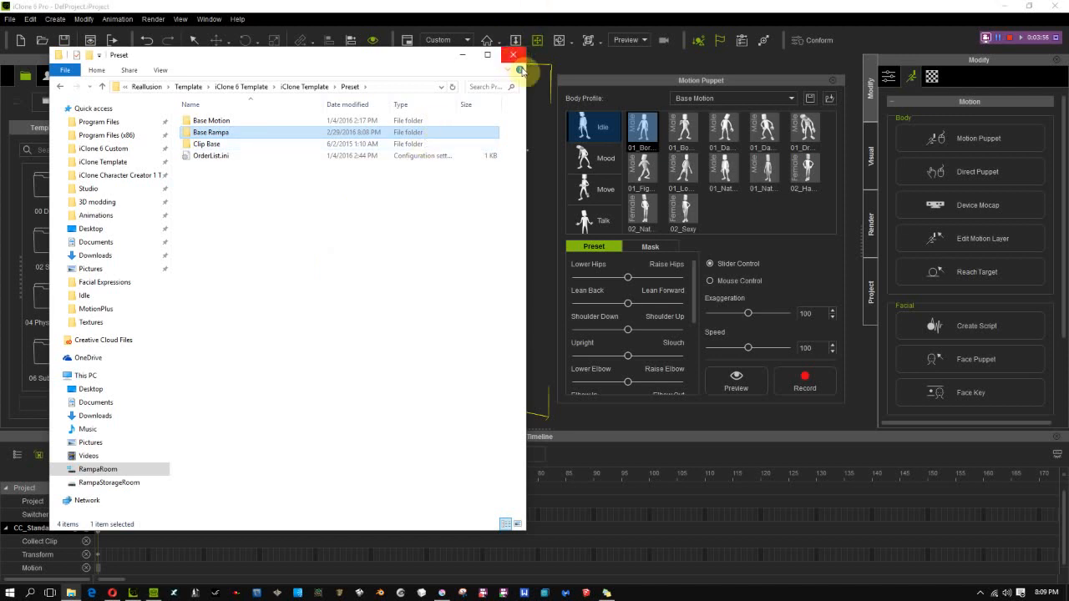
Switch to iClone and check Motion Puppet's body profile list for the new profile
click(625, 12)
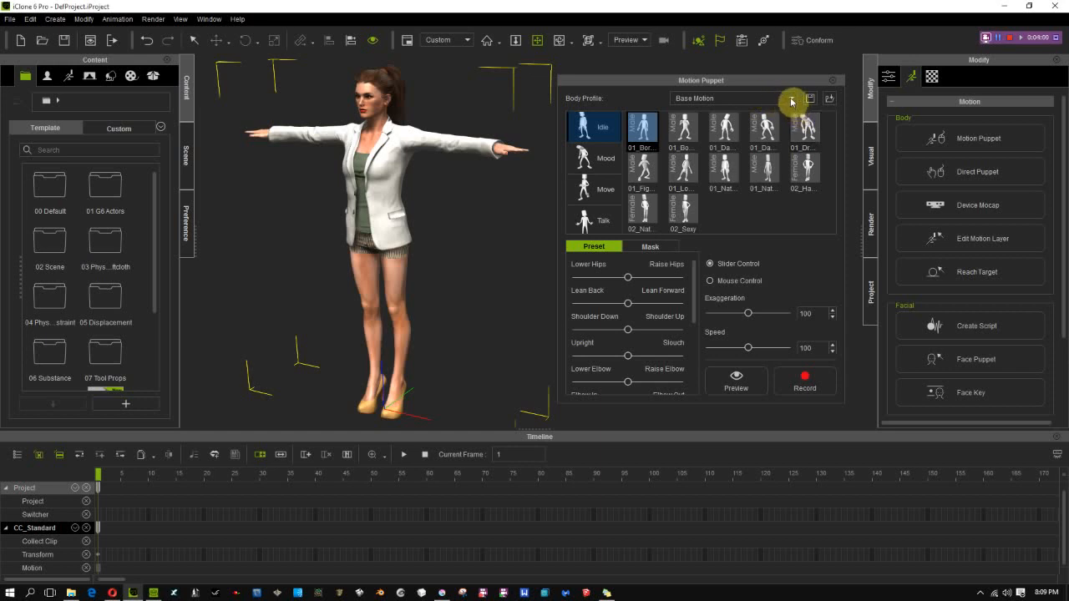
click(791, 99)
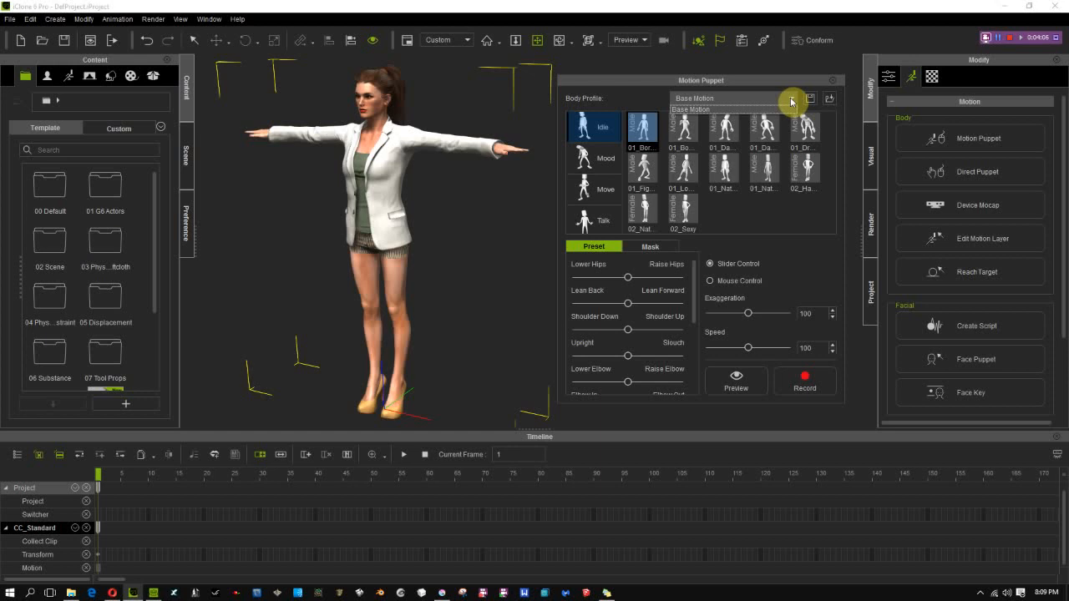
click(632, 83)
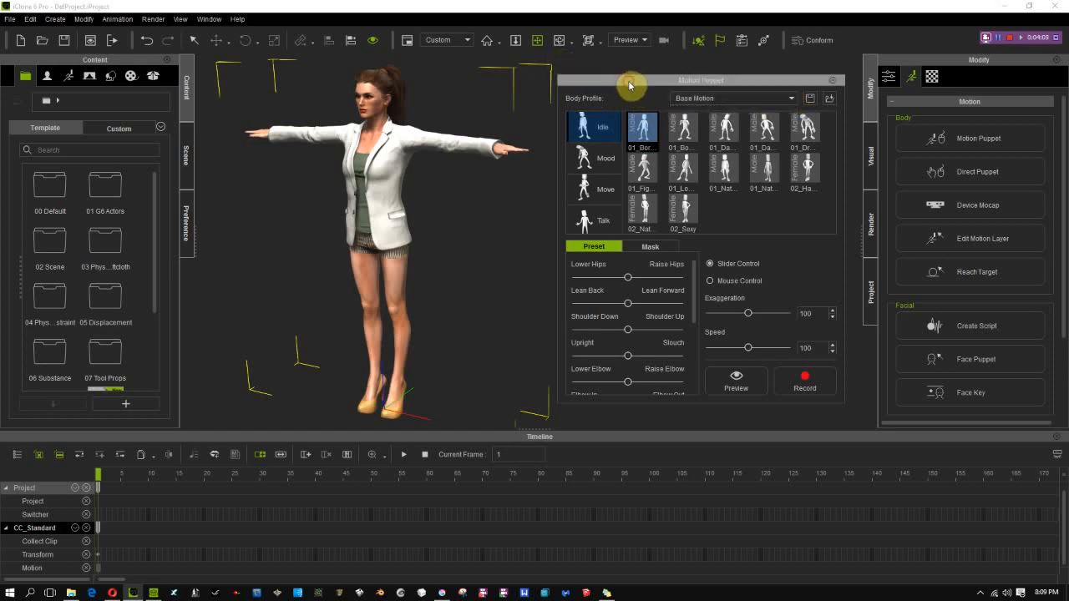
Close iClone and relaunch it by sending the clothed female avatar over from Character Creator
click(1054, 7)
click(571, 330)
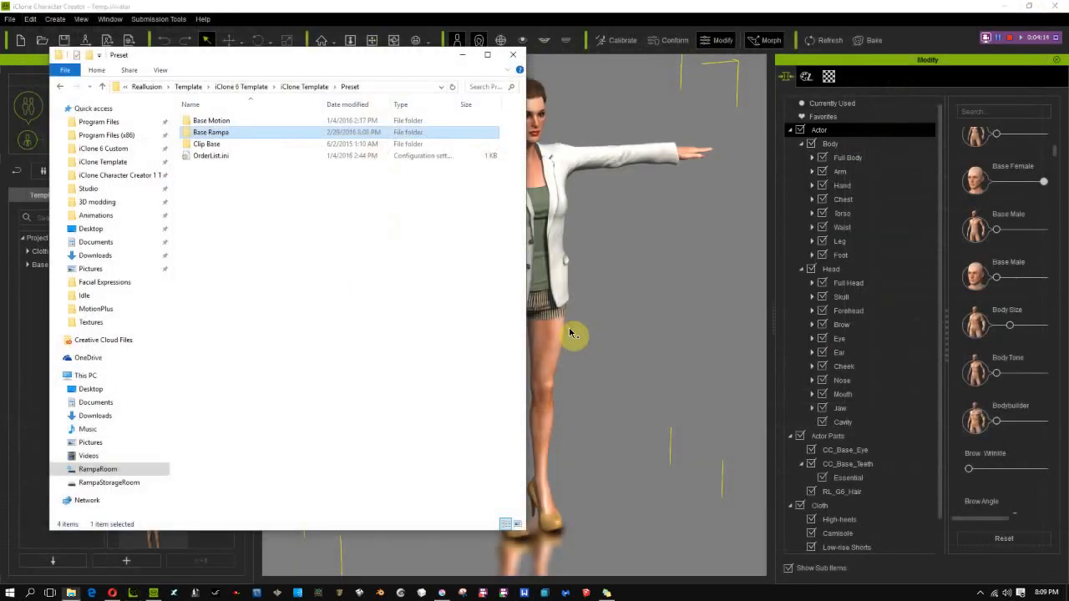
click(556, 336)
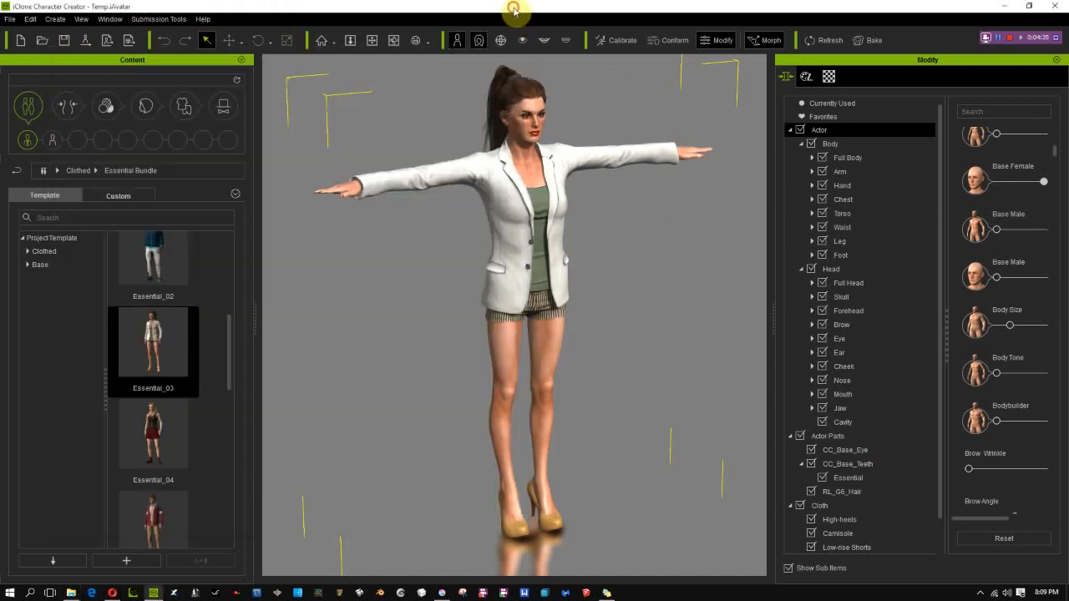
click(513, 15)
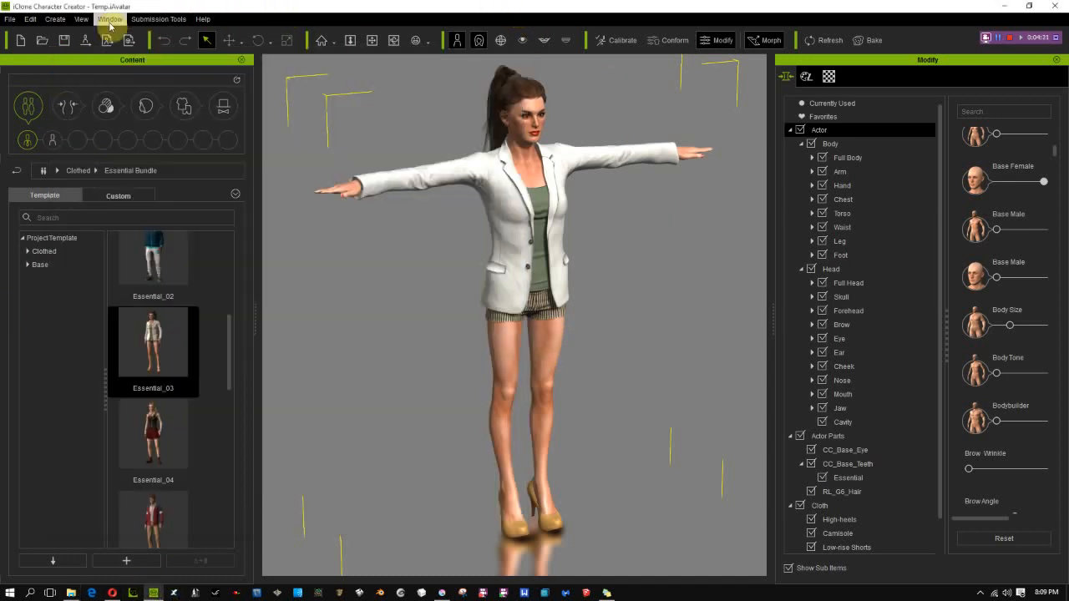
click(84, 43)
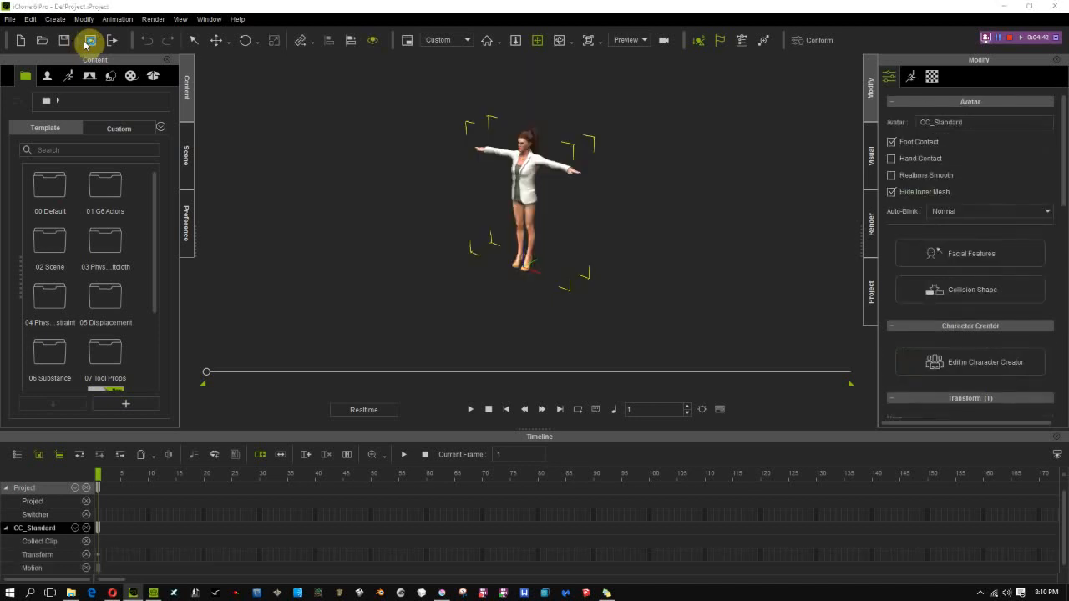
Open Motion Puppet for the avatar, set the body profile to Base Rampa and select the first Idle preset
click(1057, 454)
right_drag(482, 274, 751, 204)
scroll(719, 236, up, 5)
drag(720, 230, 565, 229)
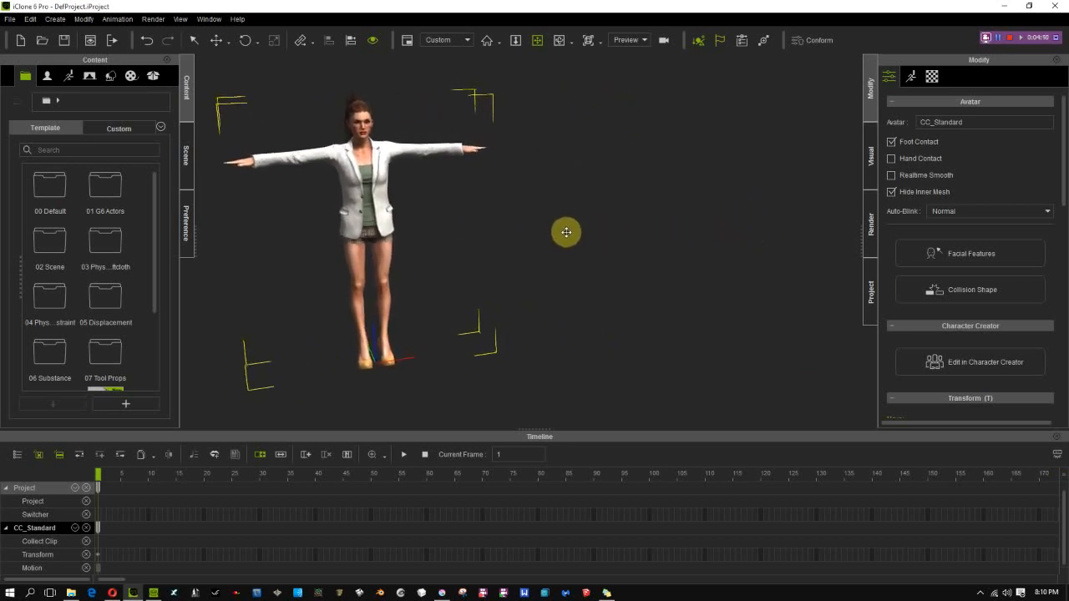
click(911, 77)
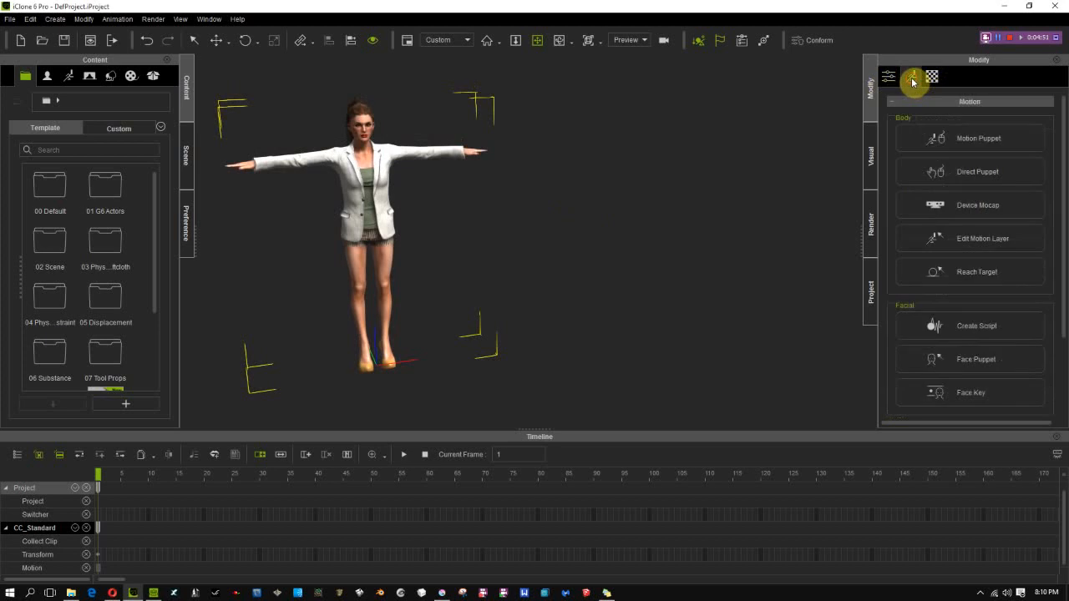
click(947, 132)
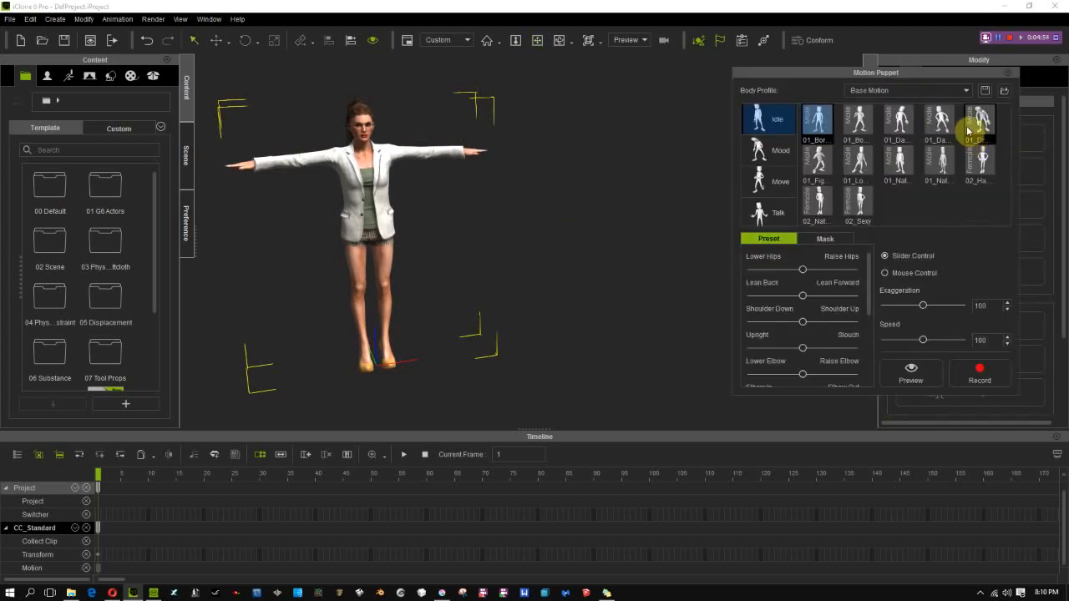
click(966, 91)
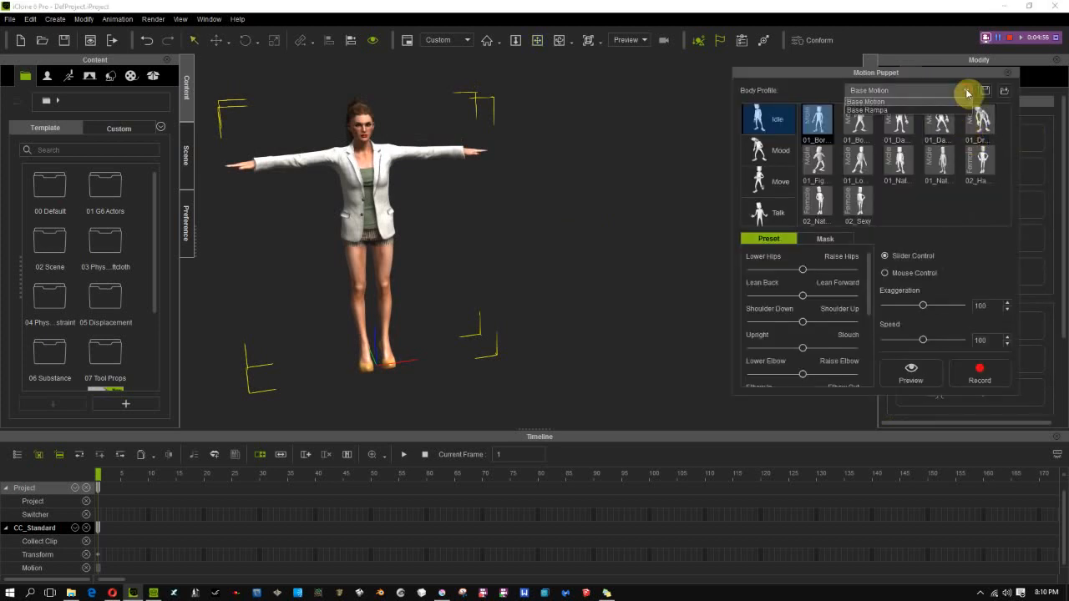
click(912, 112)
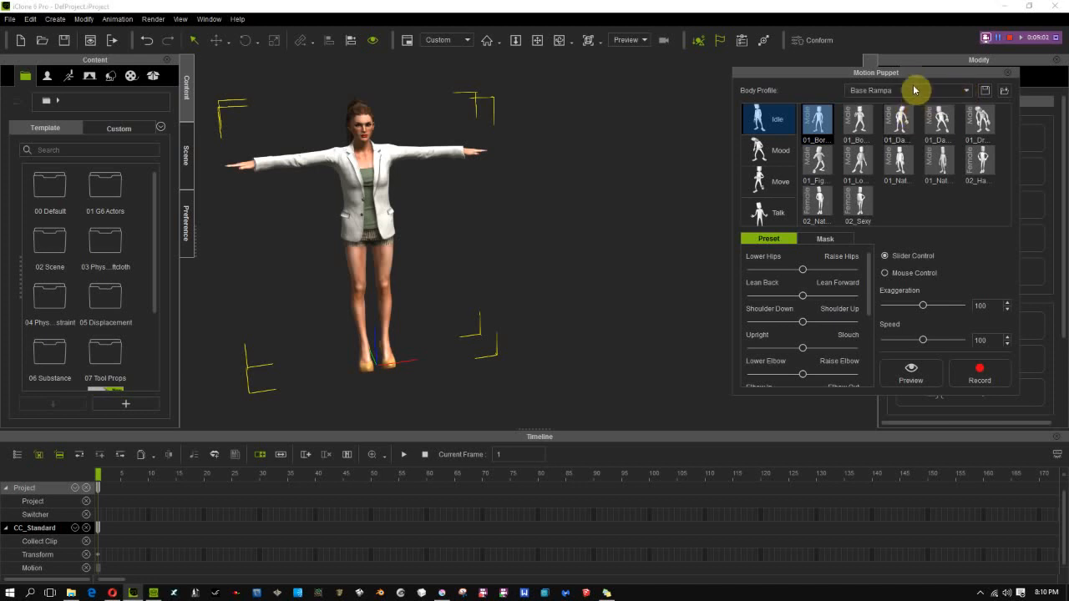
drag(922, 73, 779, 63)
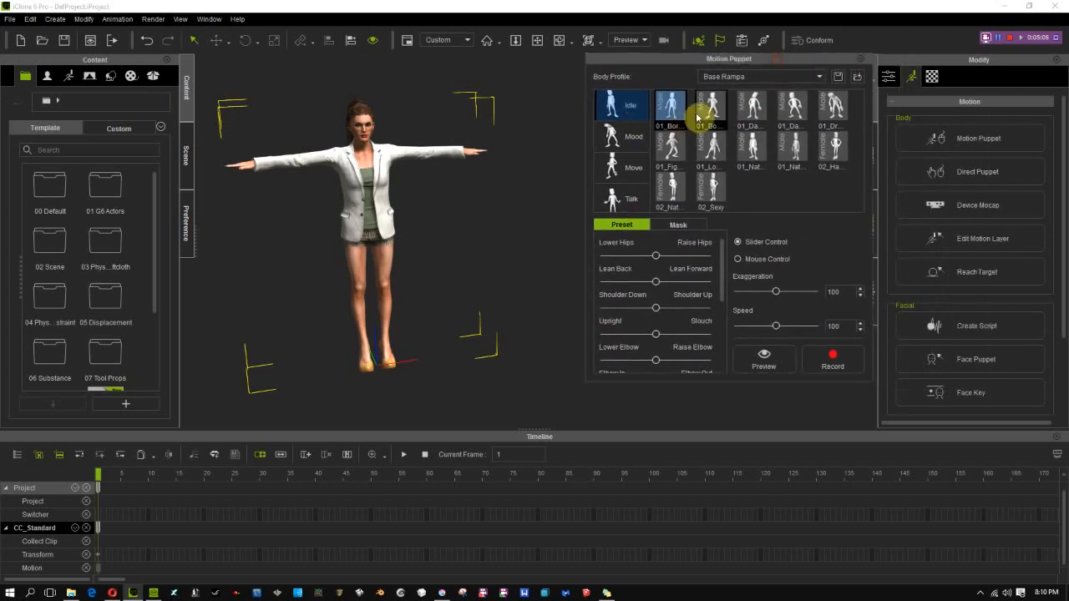
click(669, 111)
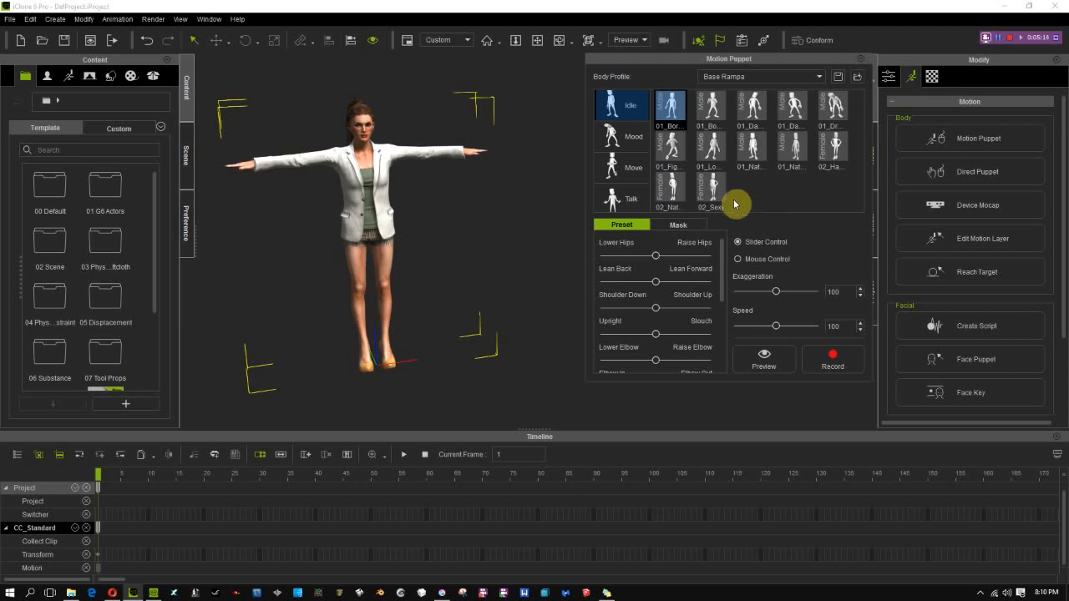
Switch to File Explorer and open the Move subfolder of the Base Rampa folder
click(70, 593)
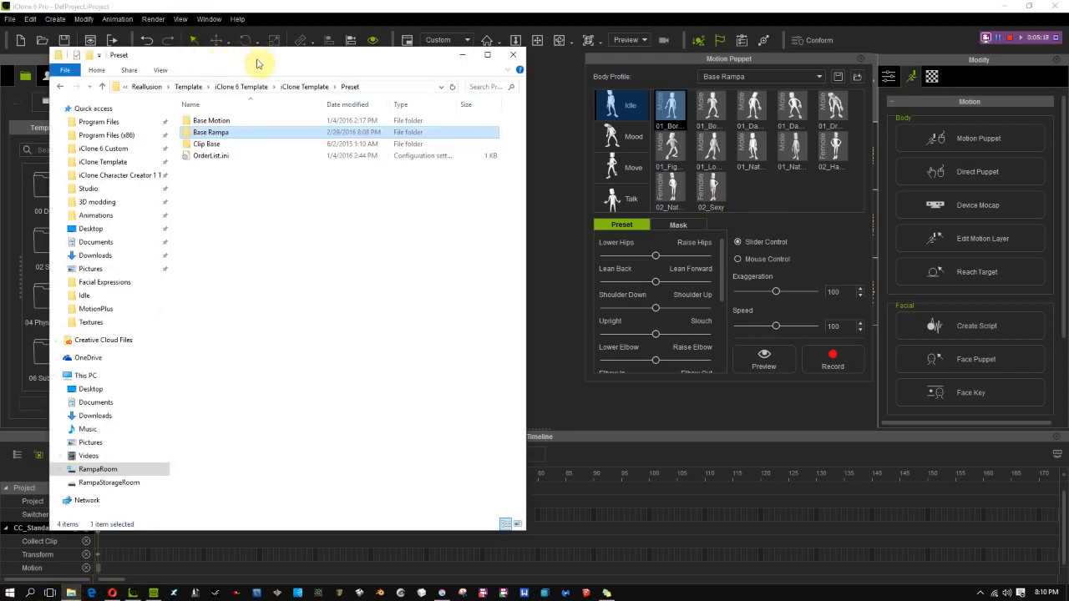
double_click(187, 134)
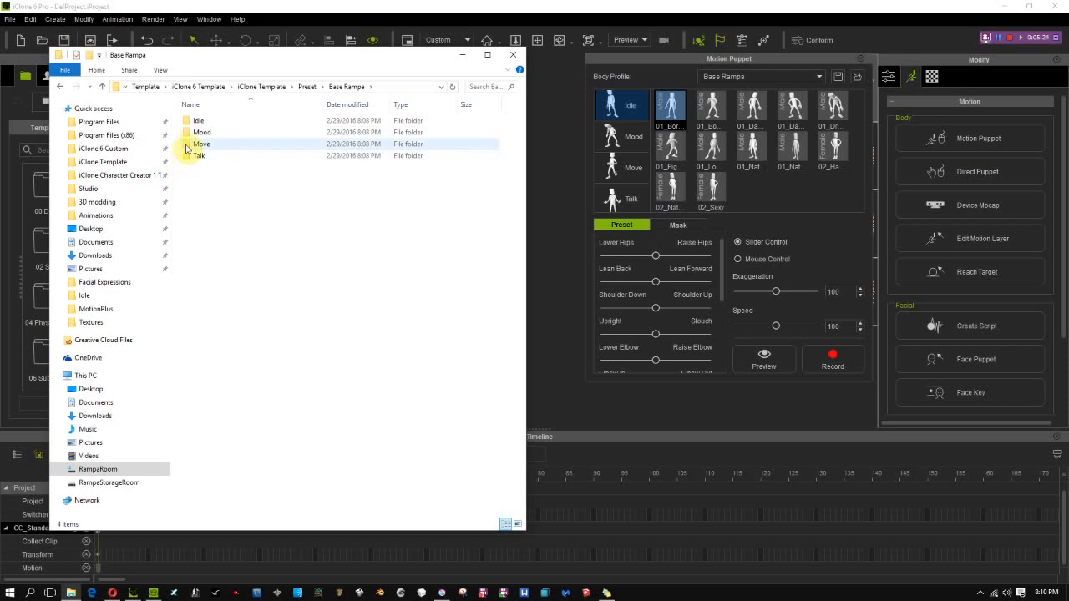
double_click(187, 148)
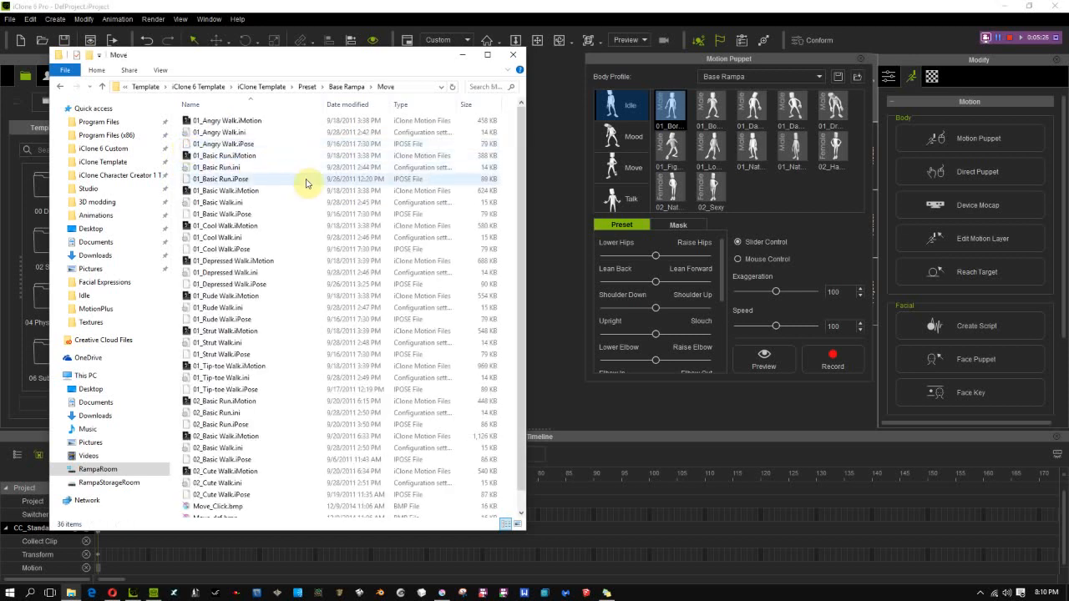
scroll(307, 182, down, 1)
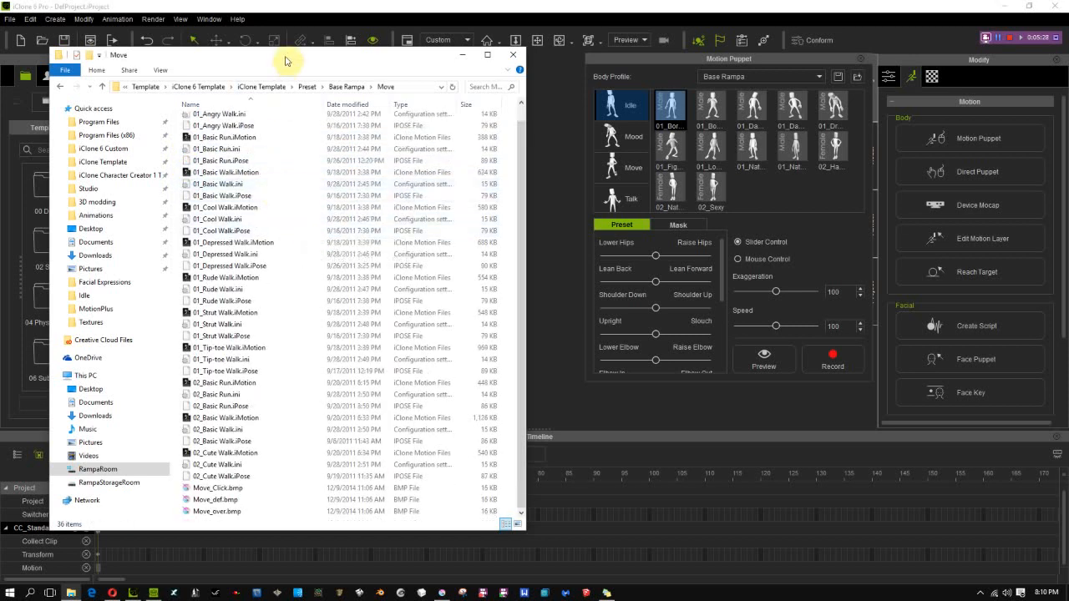
drag(284, 52, 440, 49)
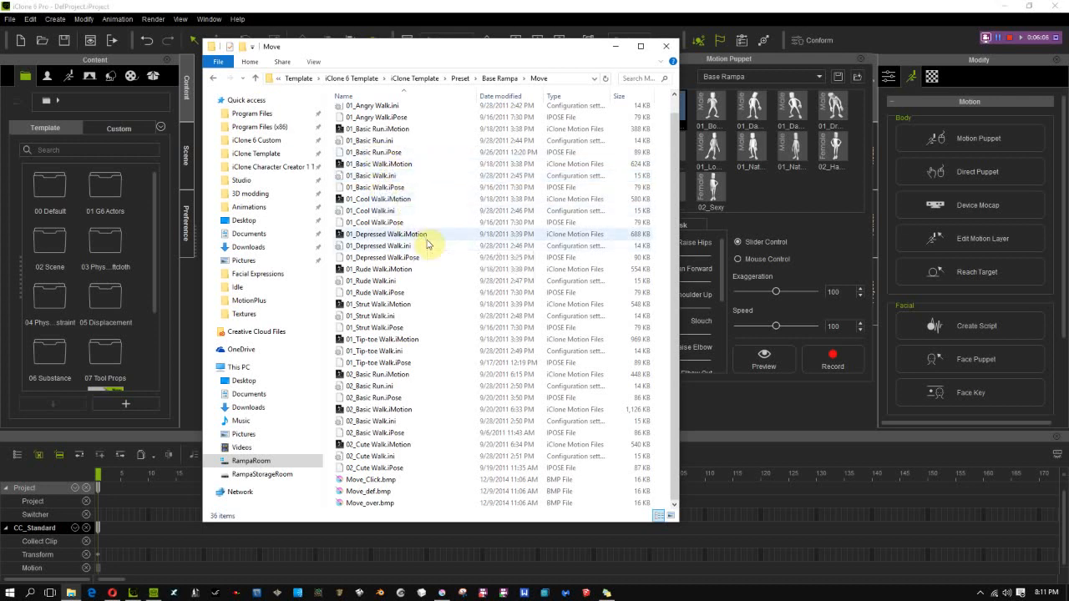
Delete every file in the Move folder except 01_Basic Run.iMotion and 01_Basic Run.ini
key(ctrl+a)
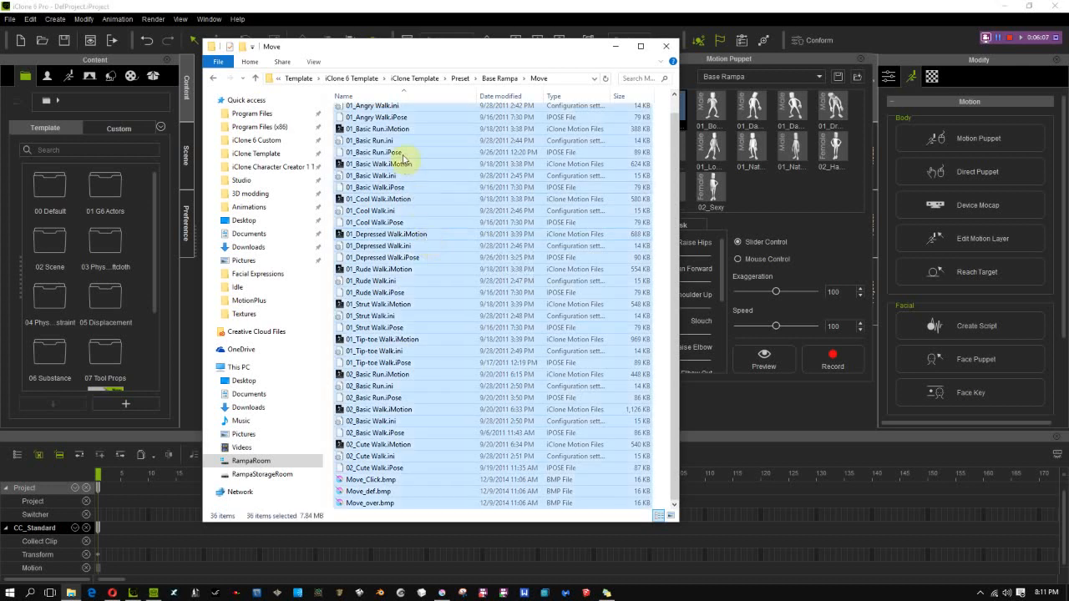
ctrl+click(365, 131)
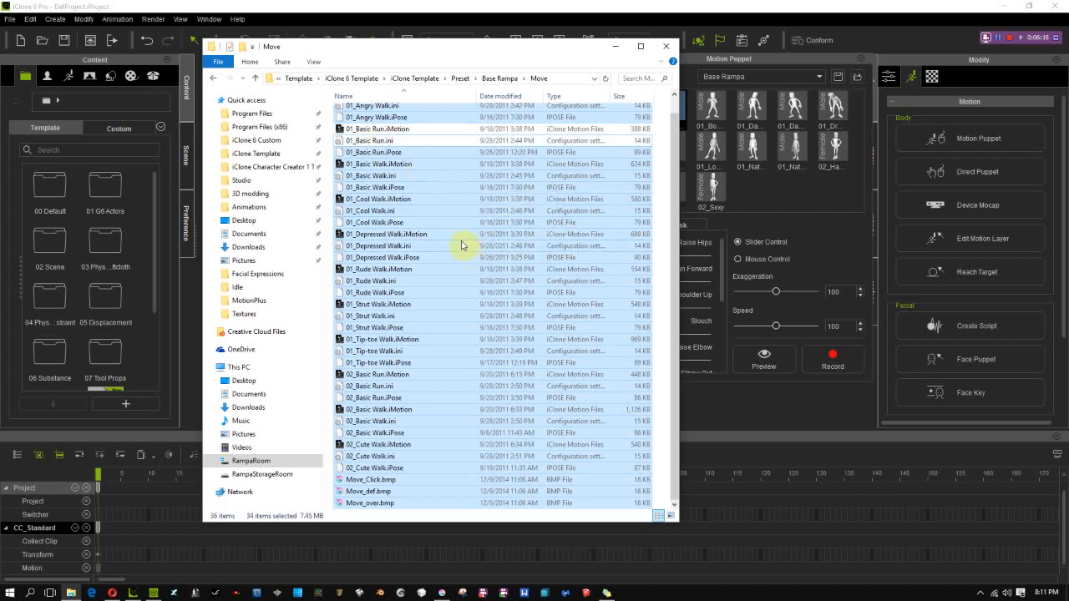
key(Delete)
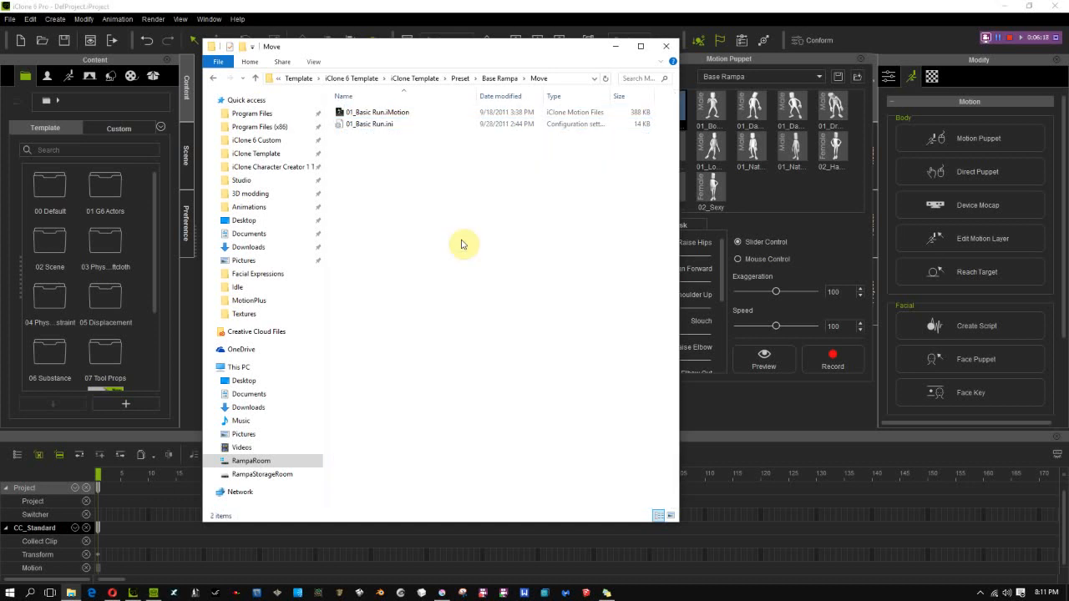
Switch to iClone and check the Move category of the Base Rampa profile in Motion Puppet
click(626, 6)
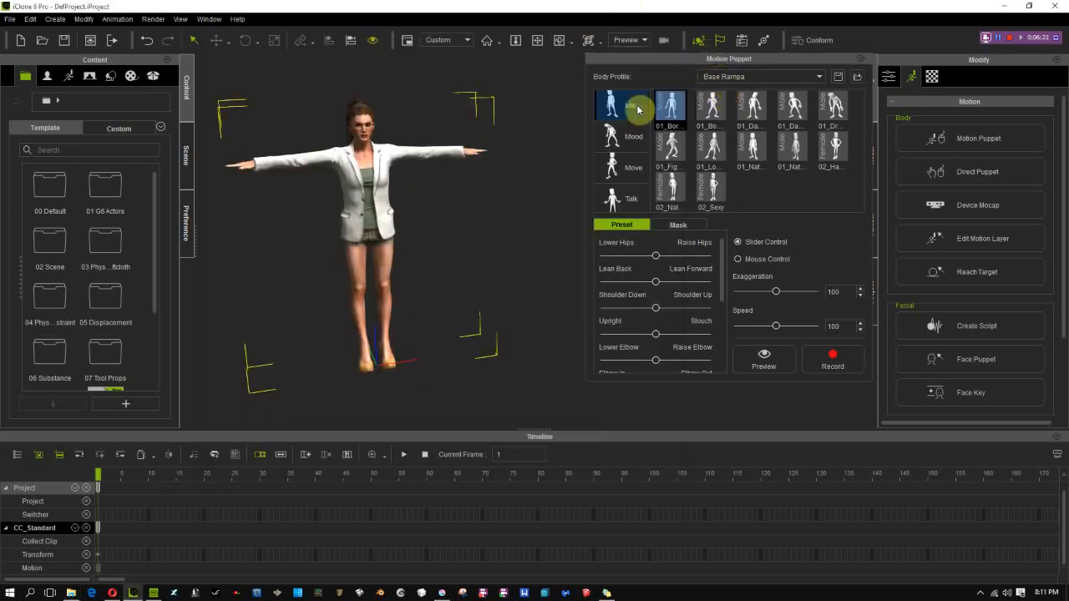
click(618, 176)
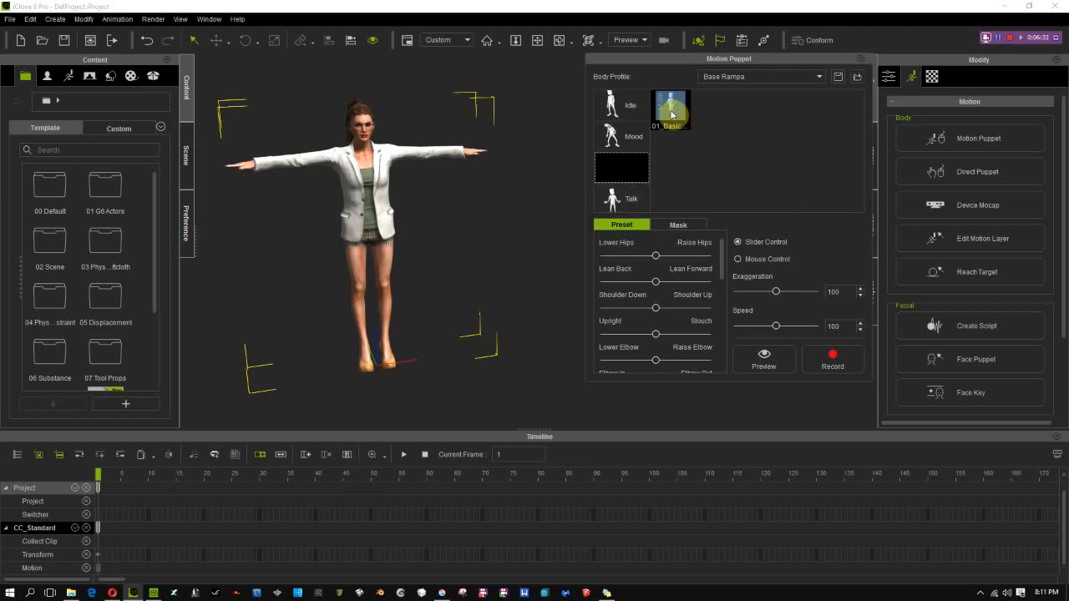
click(784, 80)
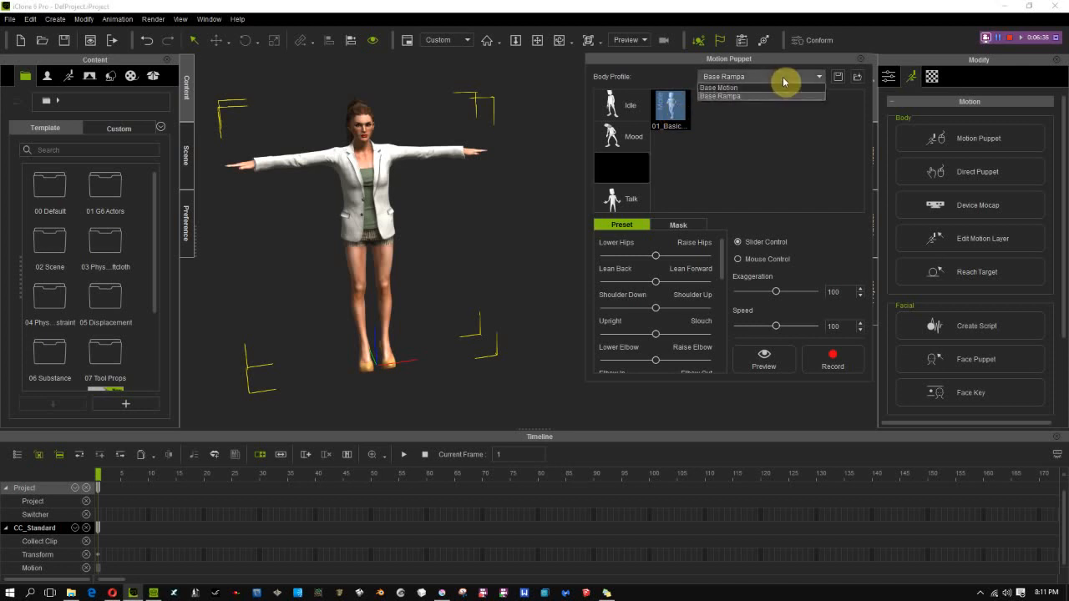
click(776, 148)
click(667, 104)
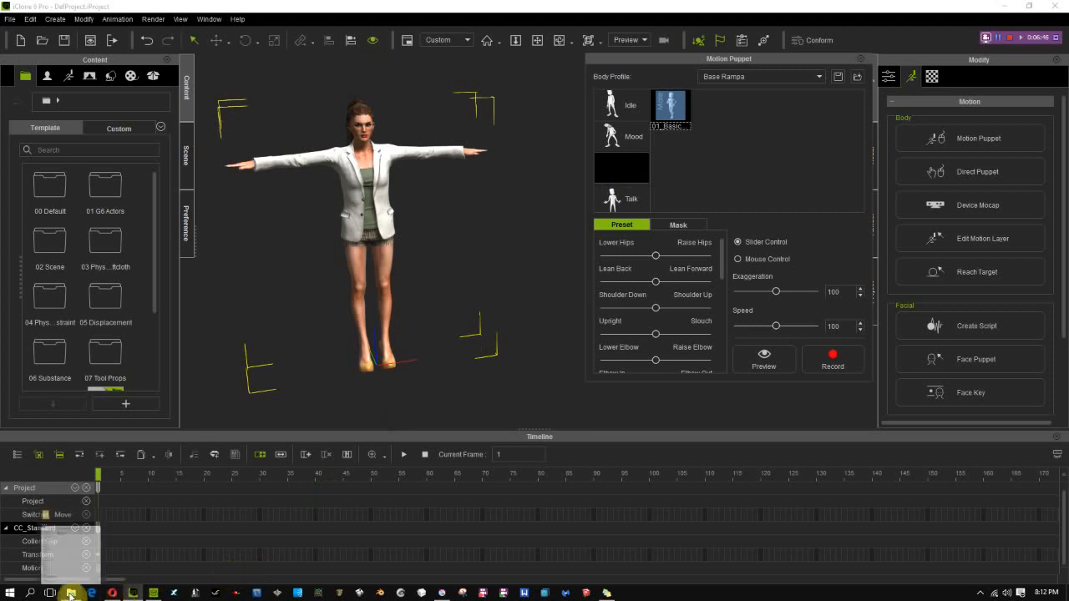
Switch to File Explorer and undo the deletion of the Move files
click(71, 593)
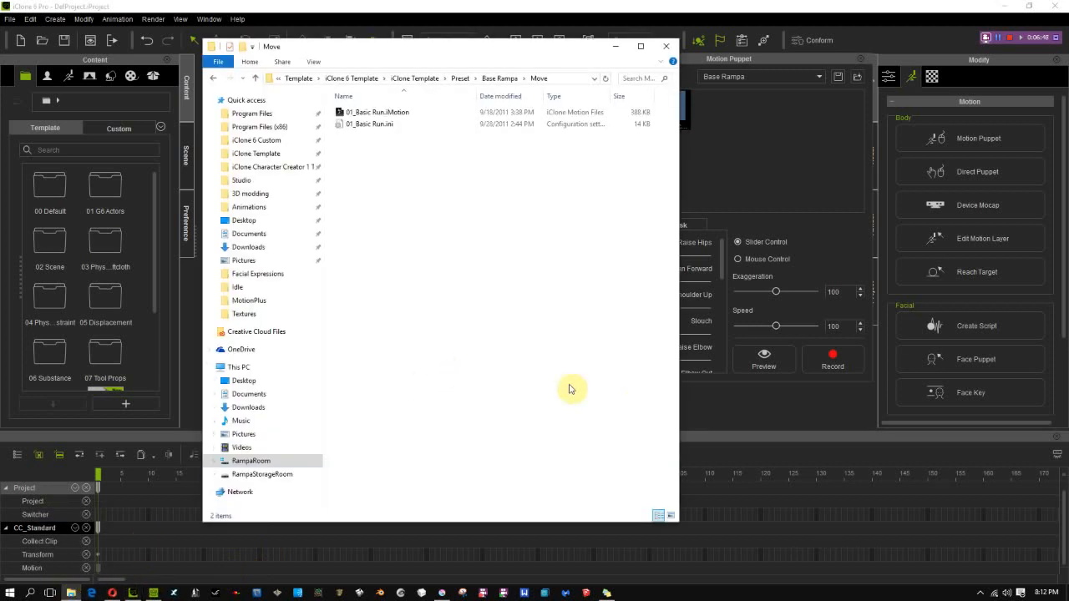
key(ctrl+v)
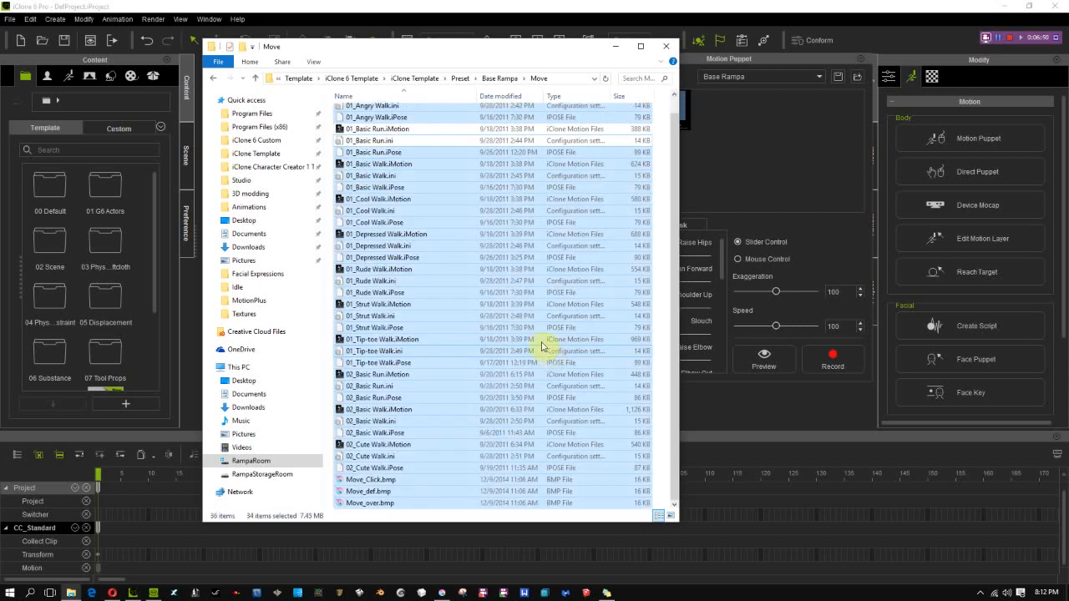
click(434, 205)
Sort the files in the Move folder by type
right_click(451, 177)
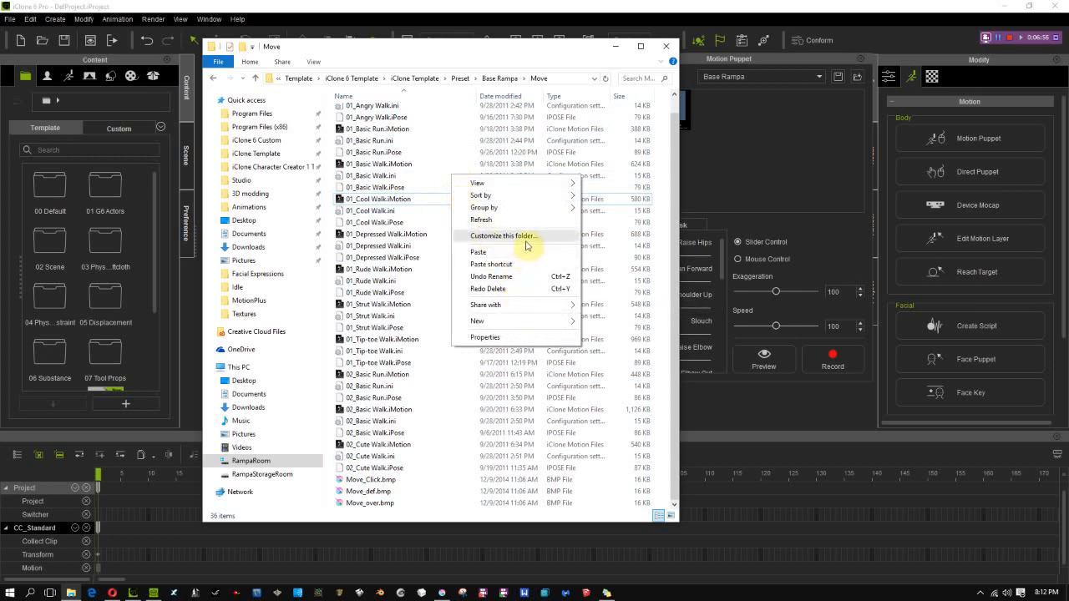
mouse_move(531, 203)
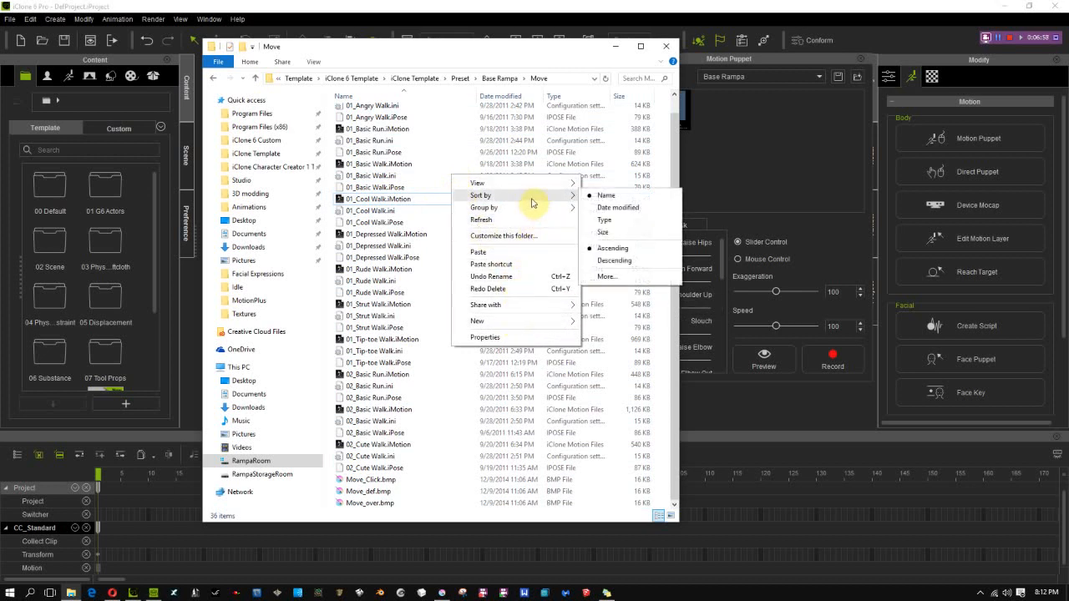
click(631, 222)
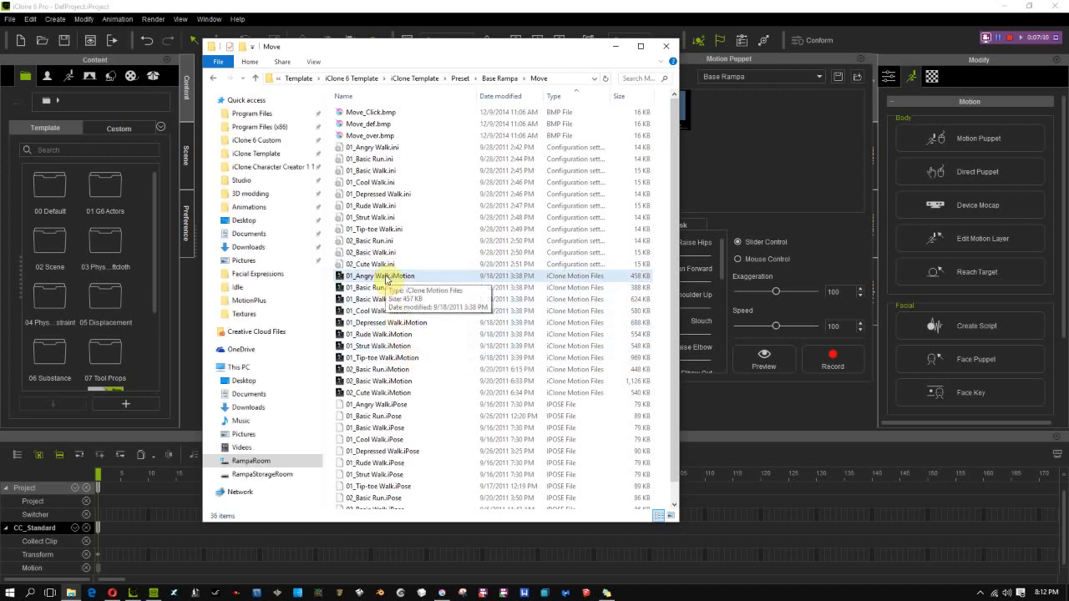
Delete all Move files except the three Move bitmaps, 01_Angry Walk.ini and 01_Angry Walk.iMotion
key(ctrl+a)
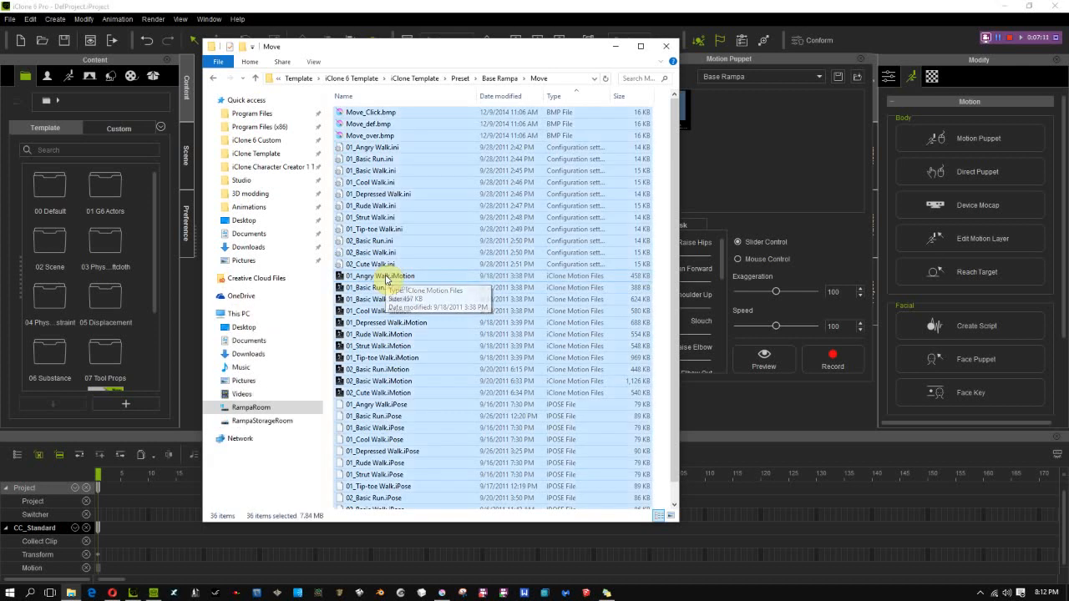
ctrl+click(369, 115)
ctrl+click(365, 125)
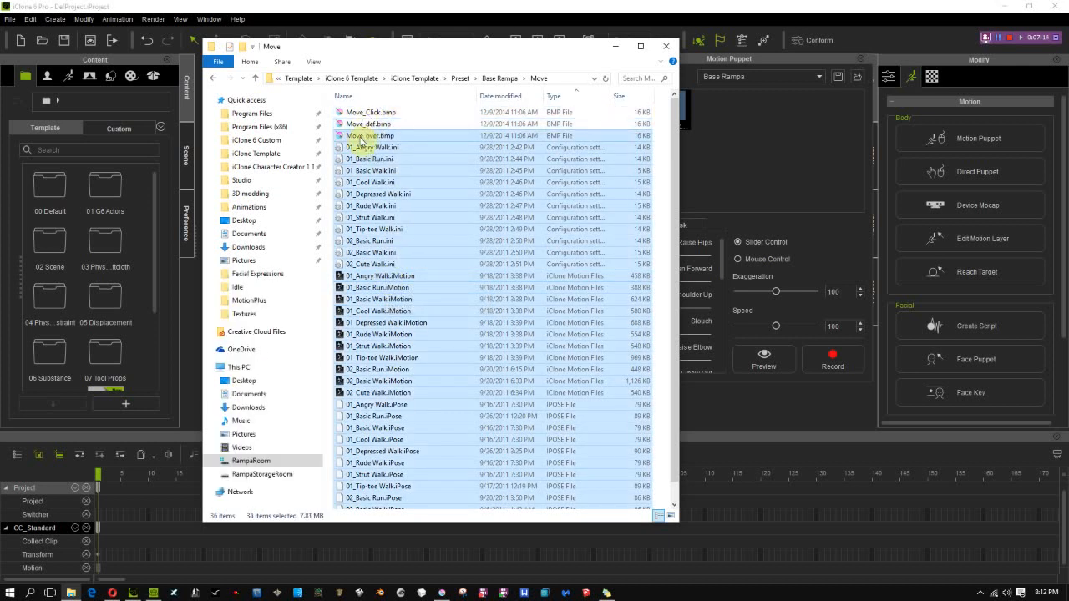
ctrl+click(361, 137)
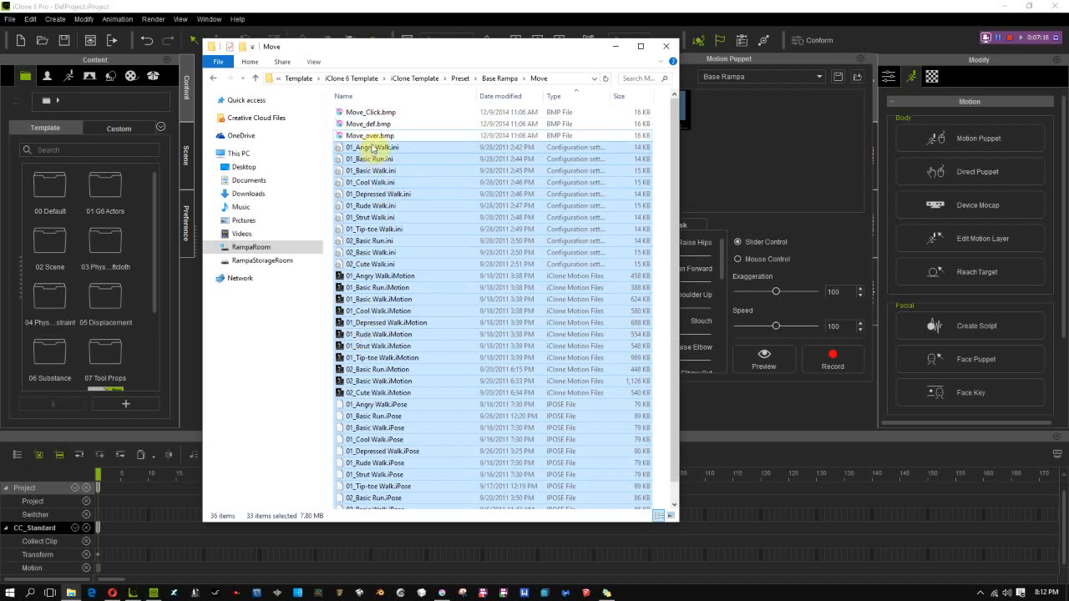
ctrl+click(376, 148)
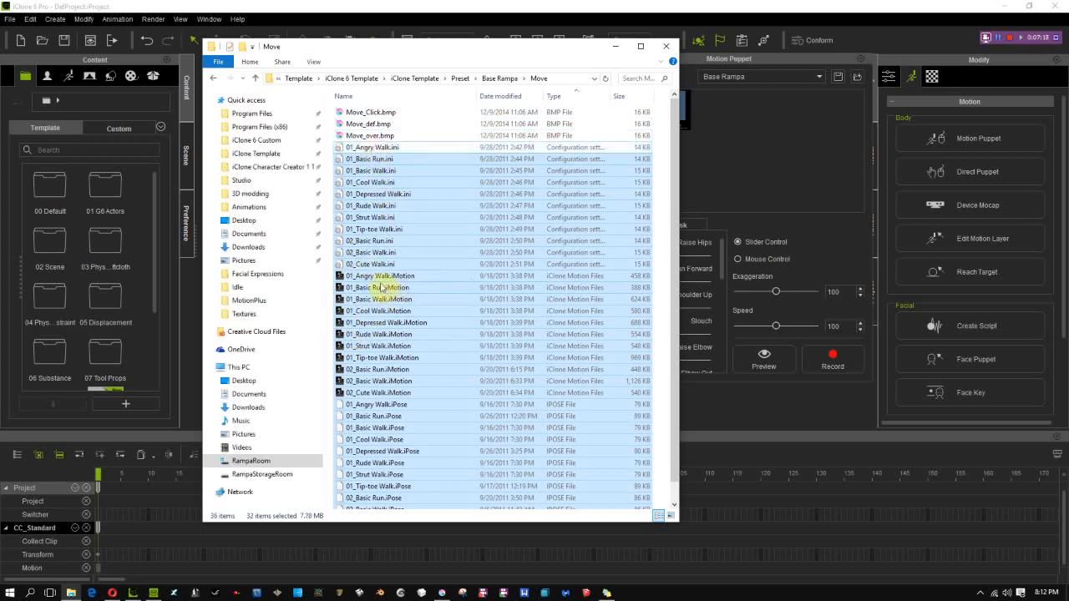
ctrl+click(380, 276)
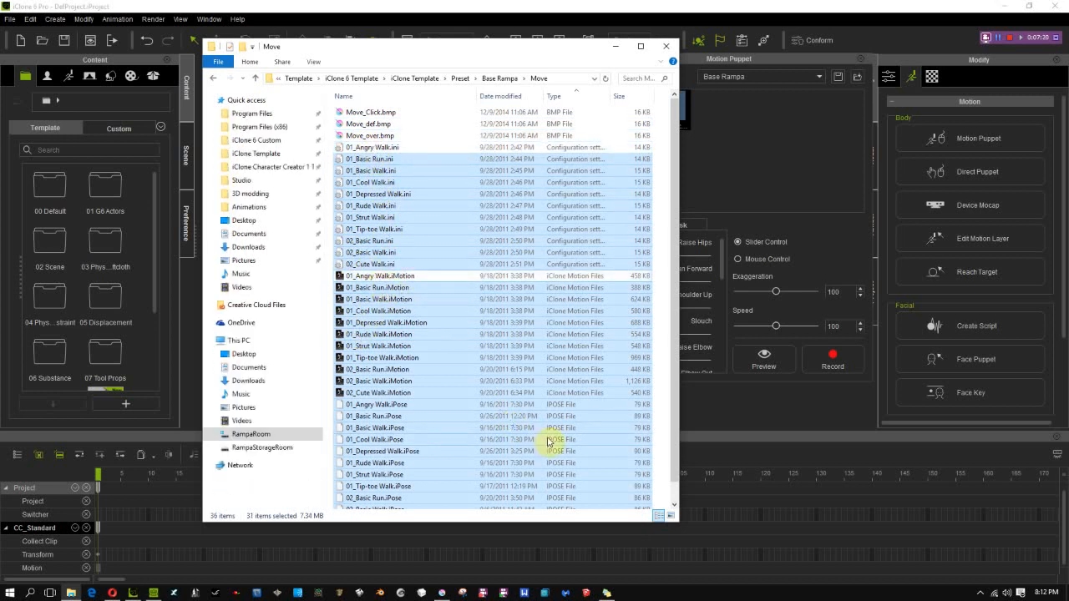
key(Delete)
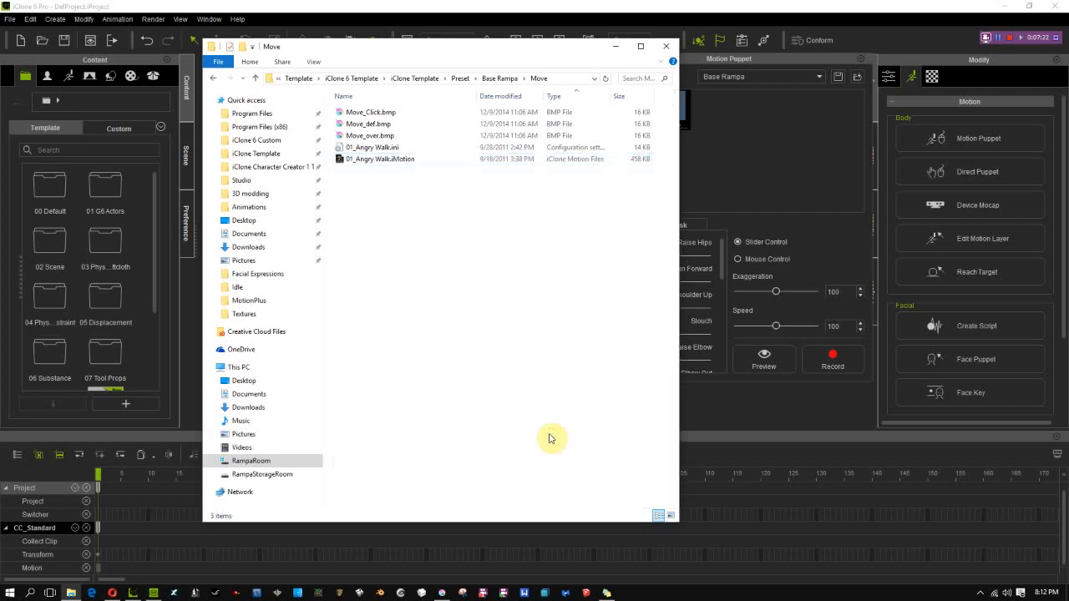
Switch to iClone, refresh Motion Puppet's Move category by way of Mood, and select the Angry Walk preset
click(778, 162)
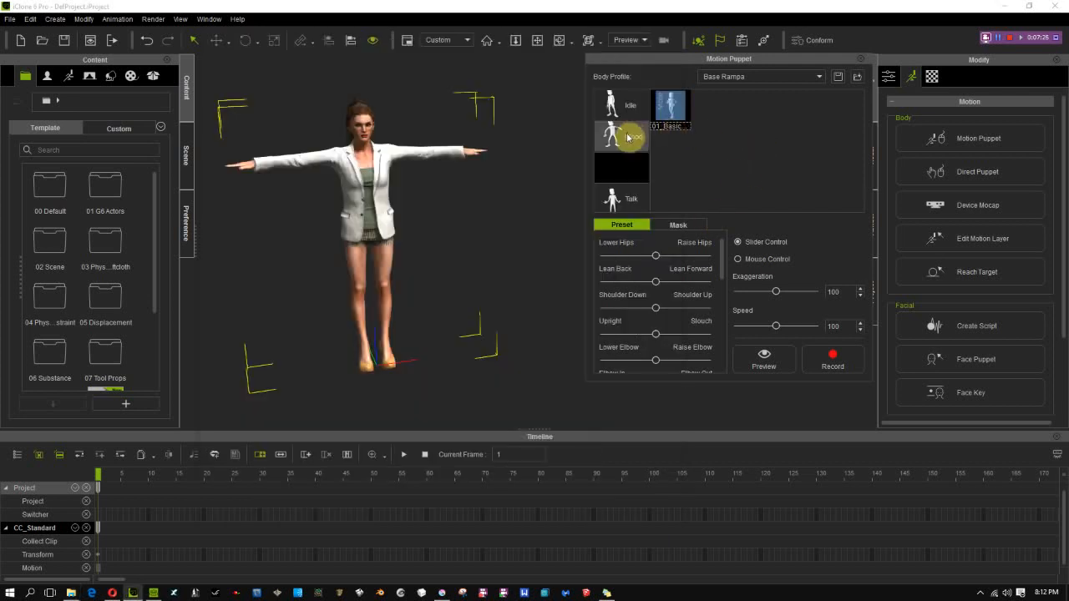
click(628, 136)
click(632, 168)
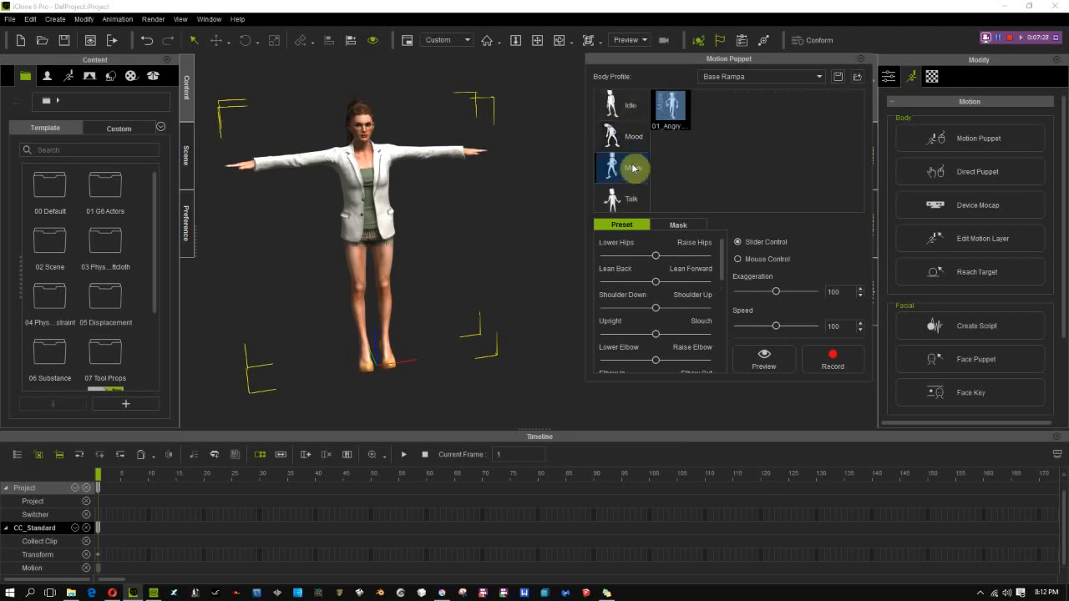
click(680, 119)
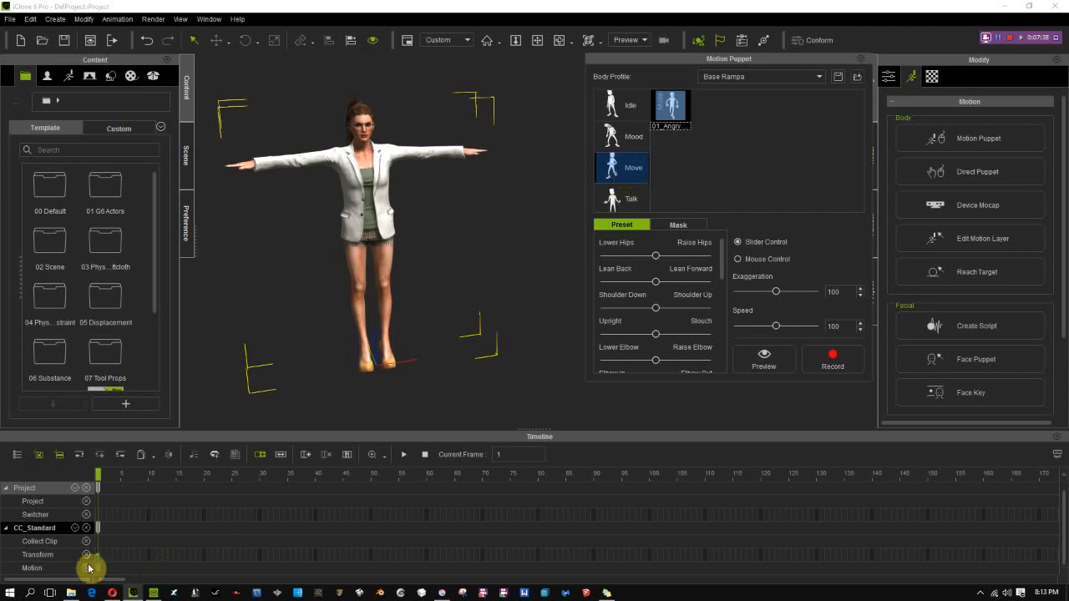
Switch to File Explorer and open the iClone Template folder in a second window beside the Move folder
click(72, 593)
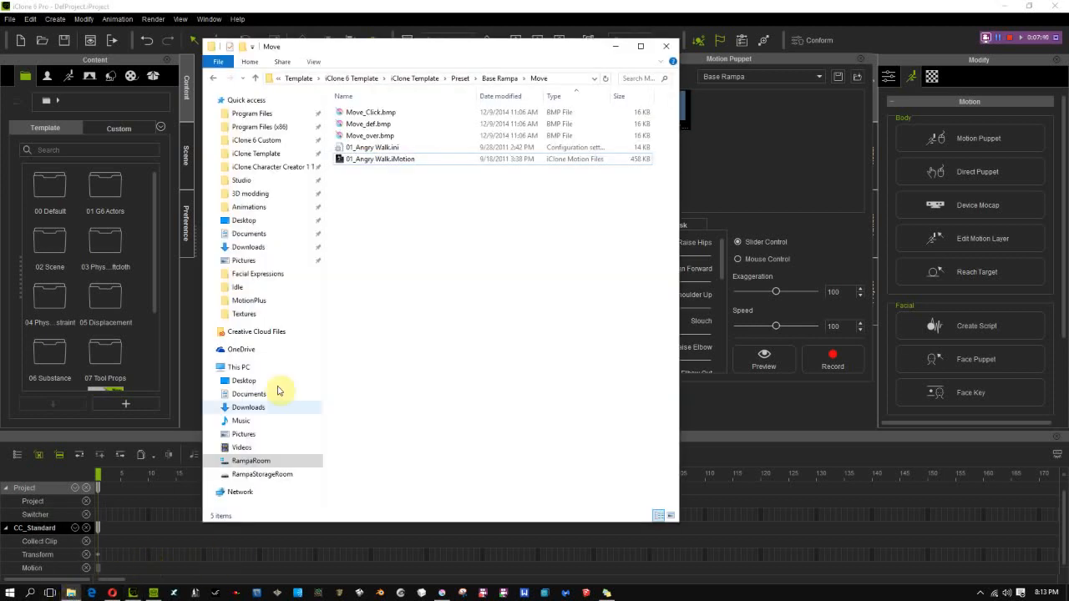
drag(418, 47, 572, 50)
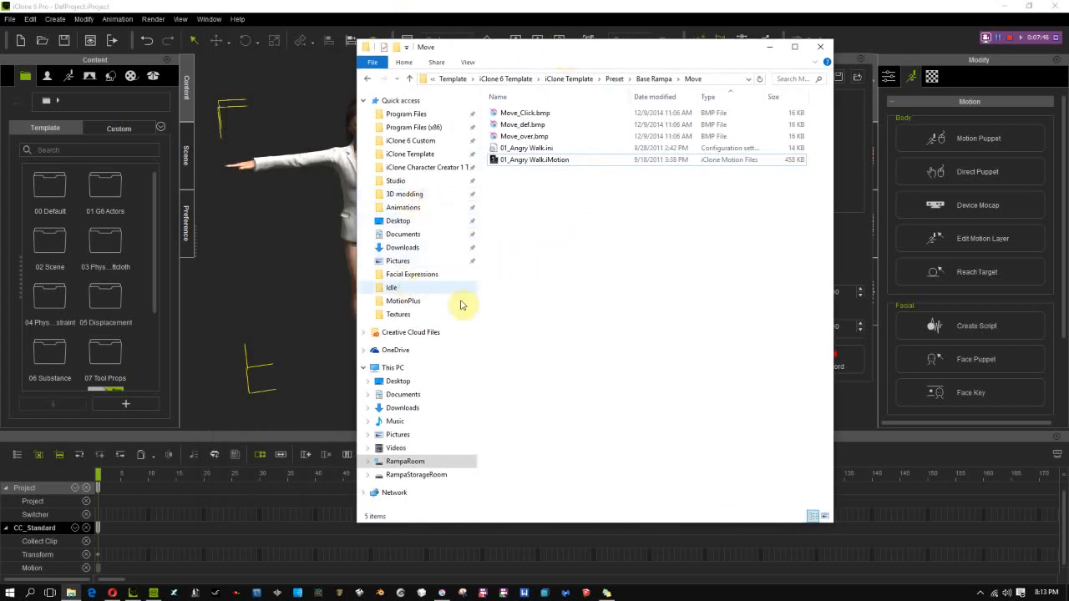
right_click(413, 160)
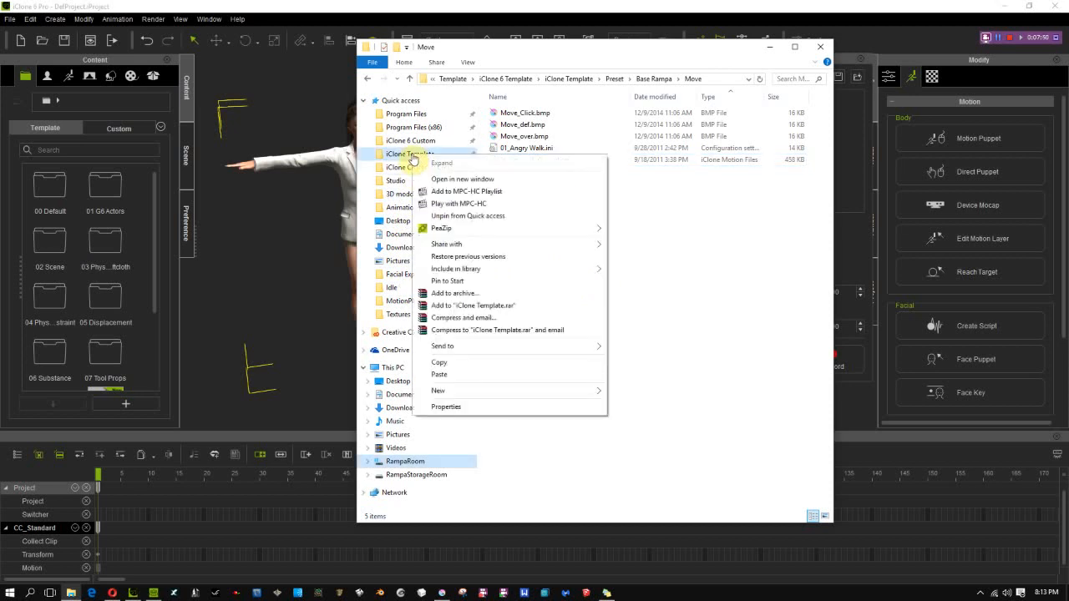
click(451, 179)
drag(573, 39, 280, 70)
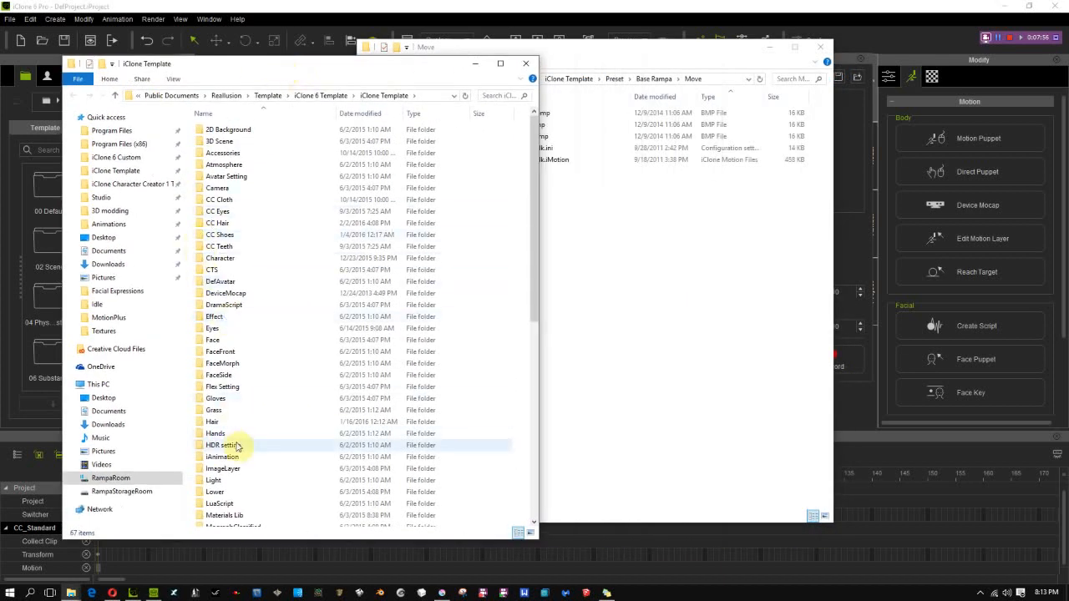
scroll(247, 459, down, 11)
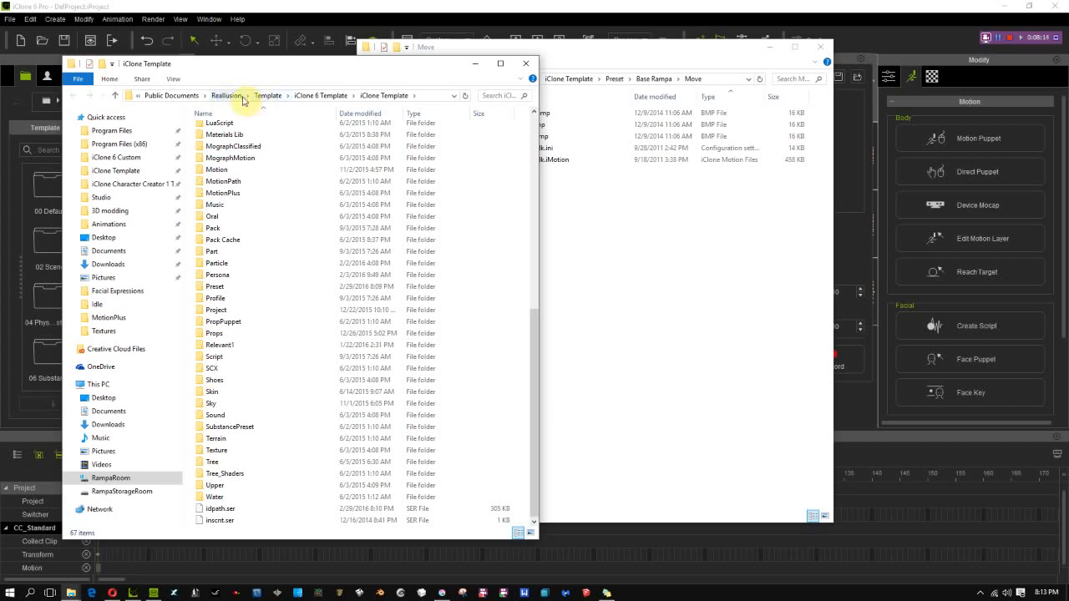
Go to Reallusion's Custom folder and open iClone 6 Custom > Motion > Mixamo movement > Adventure in the second window
click(224, 96)
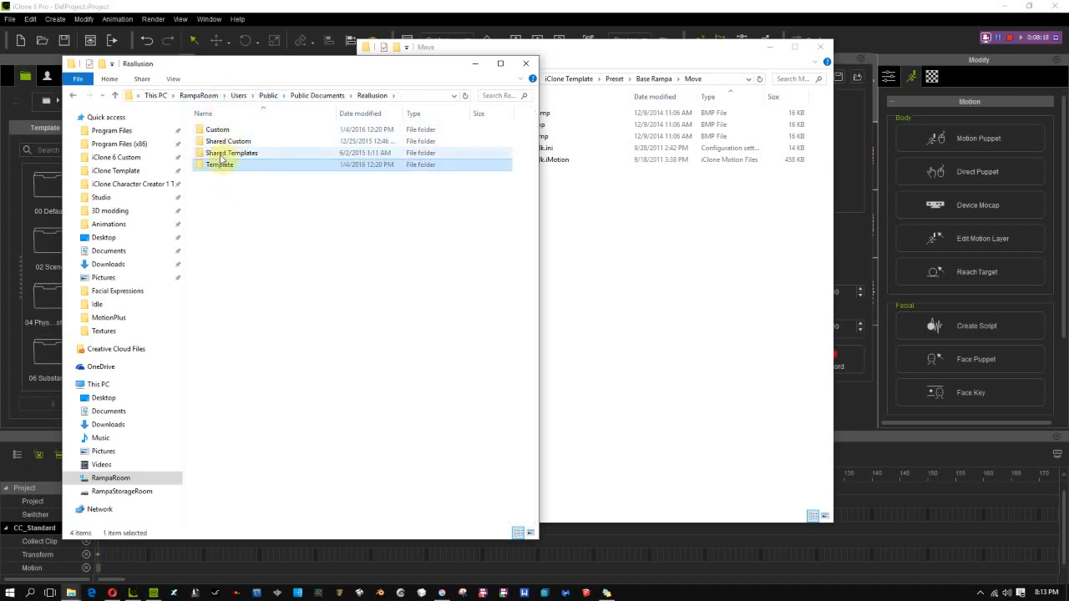
click(219, 131)
double_click(219, 132)
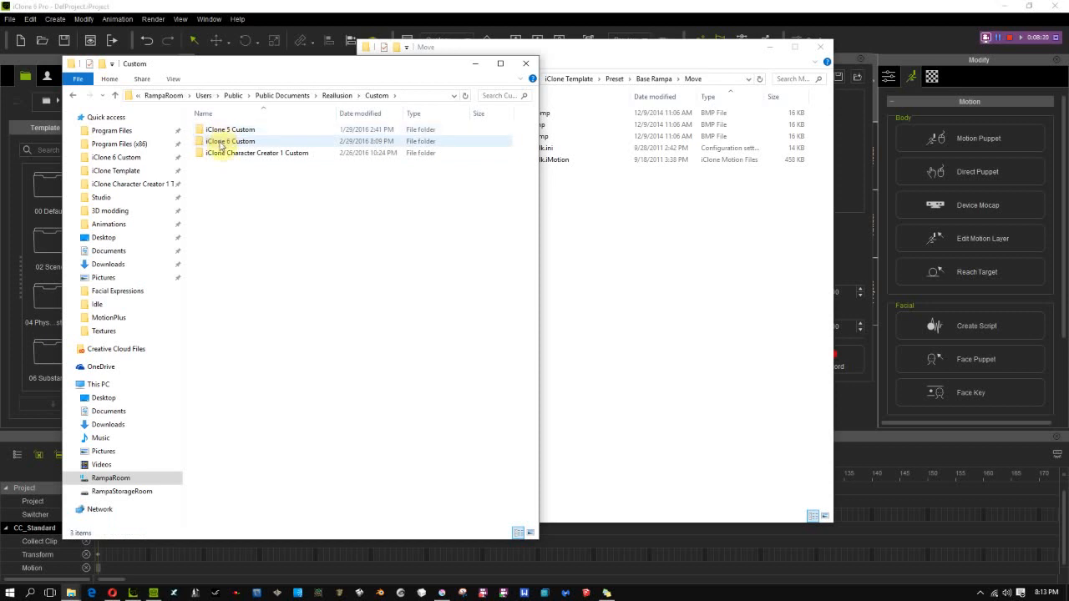
double_click(221, 142)
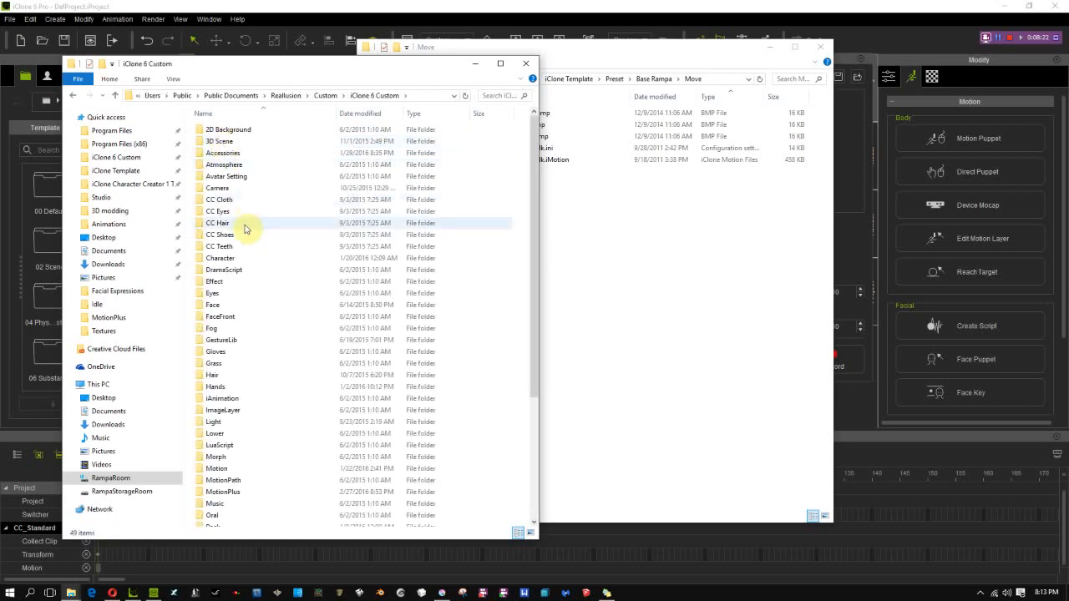
scroll(267, 228, down, 5)
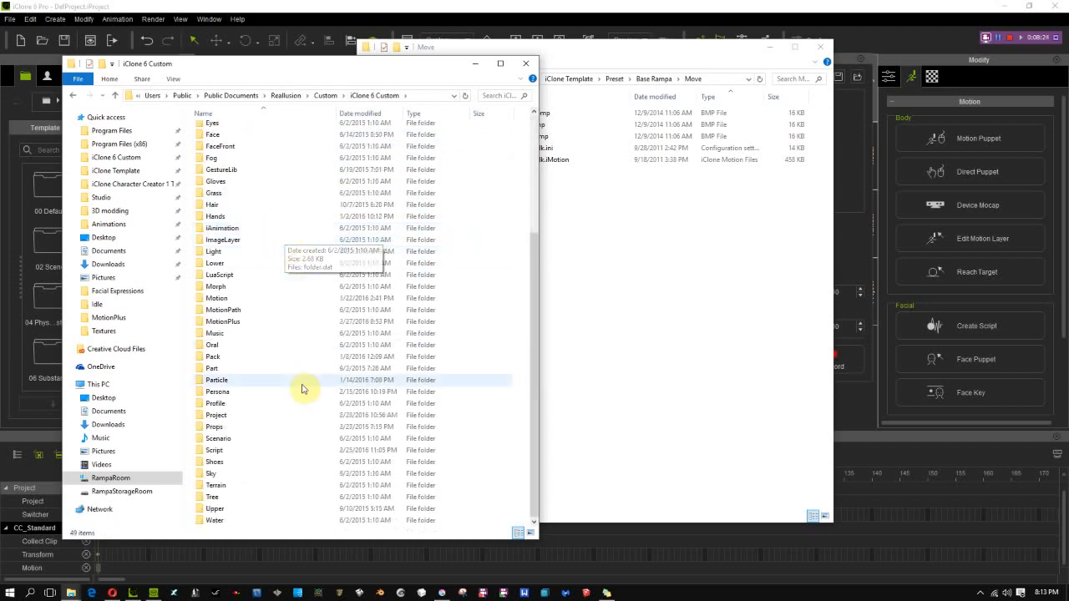
double_click(216, 298)
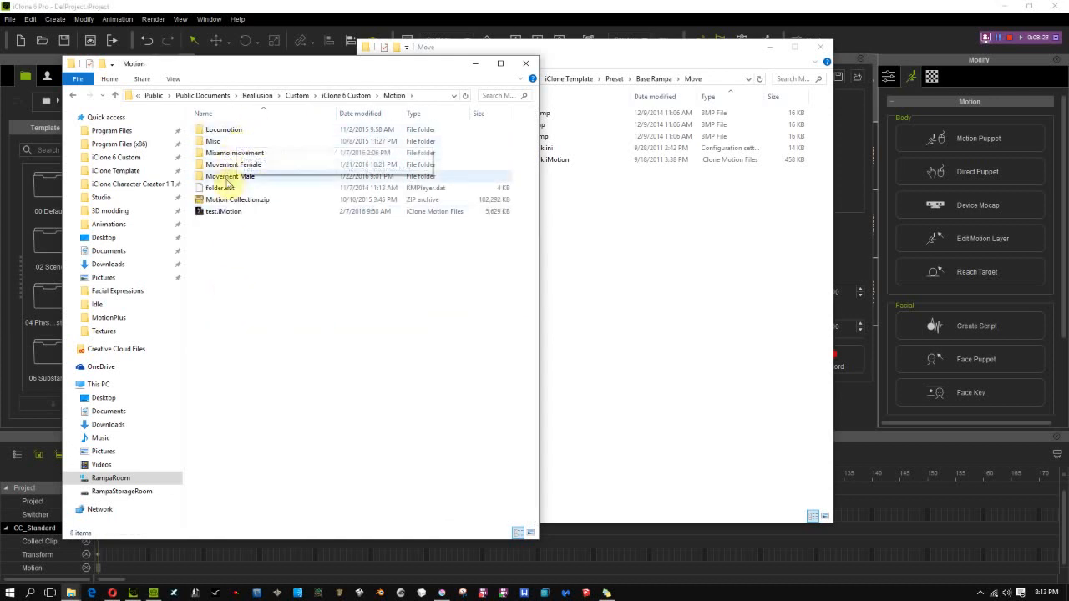
double_click(237, 153)
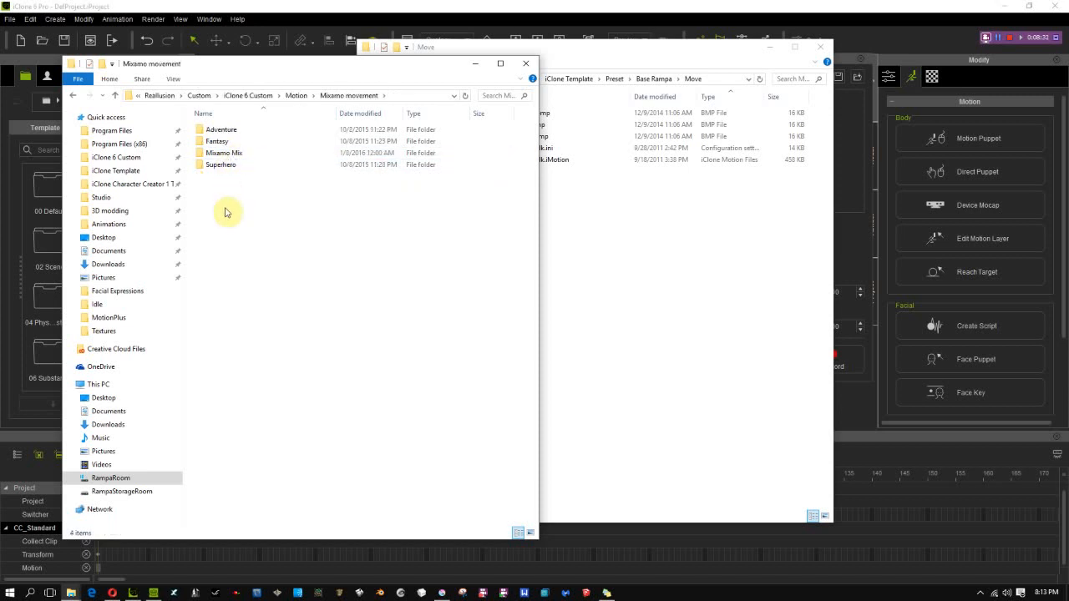
double_click(221, 131)
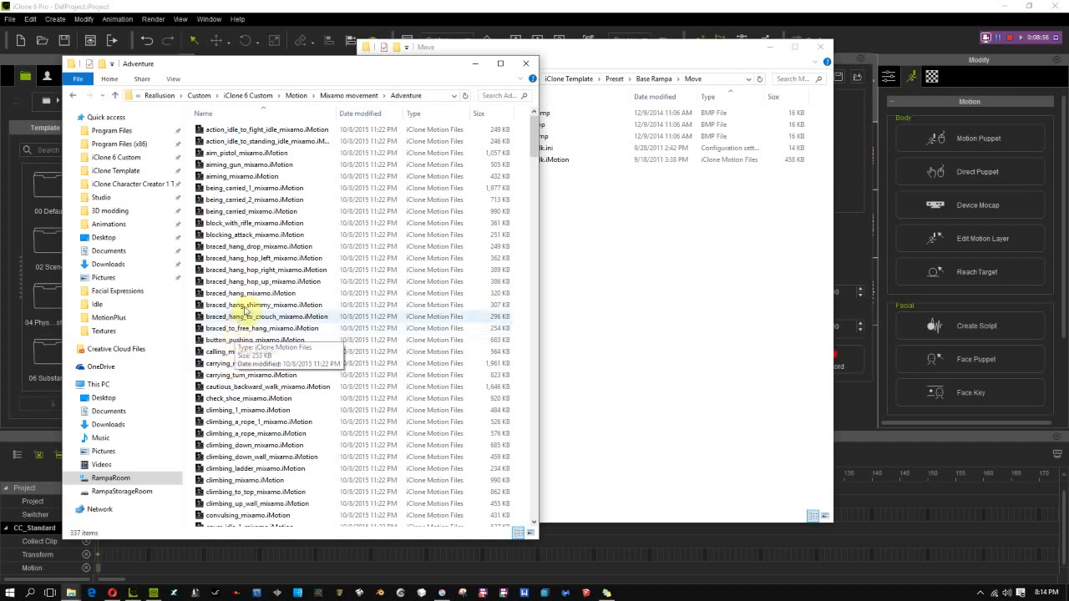
Copy laying_1_mixamo.iMotion from the Adventure folder into Base Rampa's Move folder
scroll(276, 350, down, 15)
scroll(290, 386, down, 20)
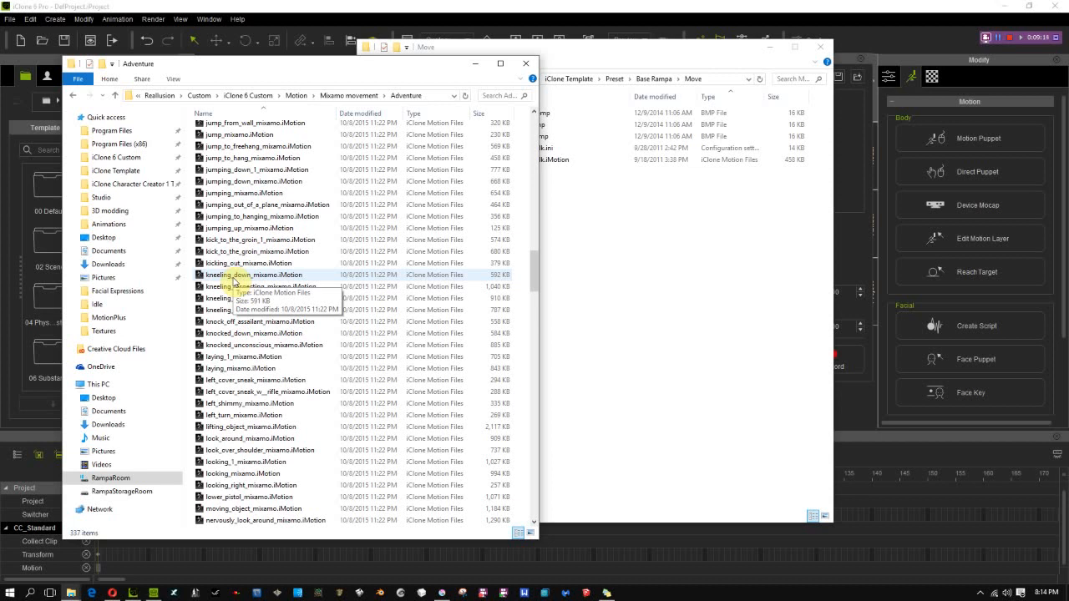
click(237, 358)
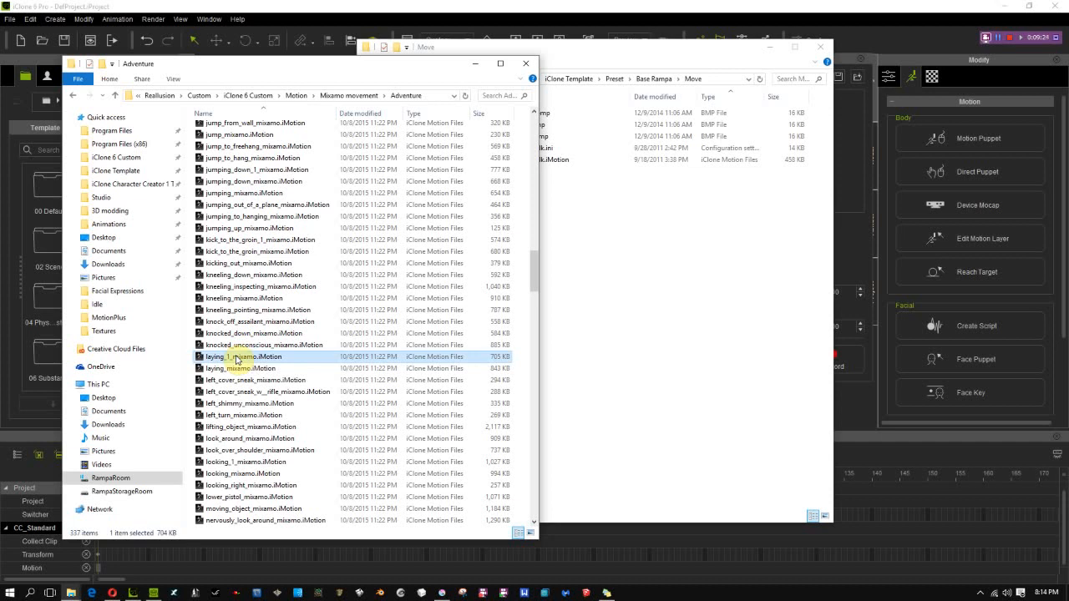
click(618, 321)
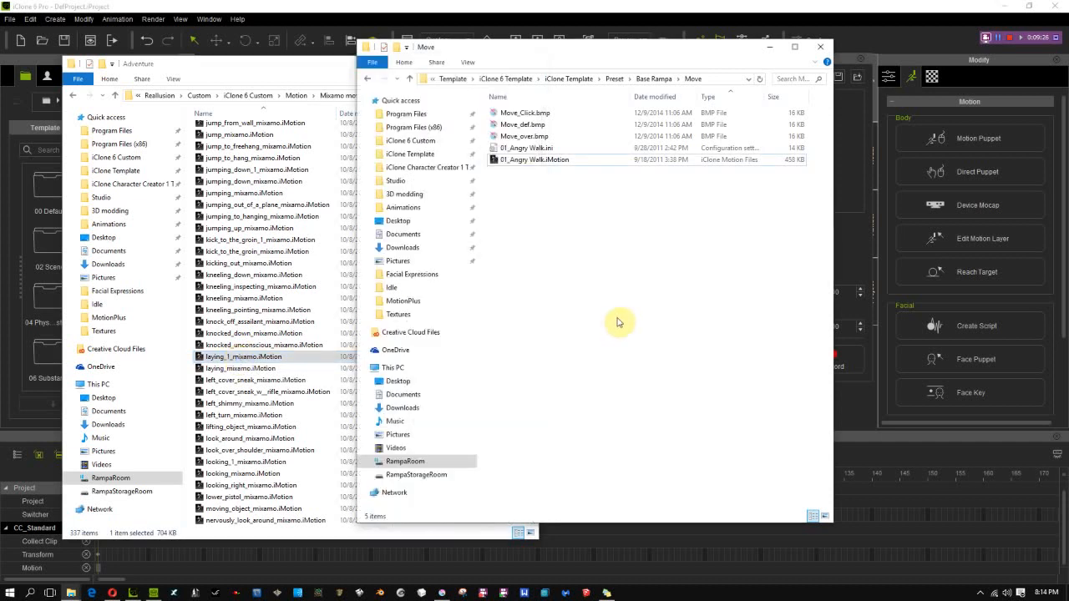
key(ctrl+v)
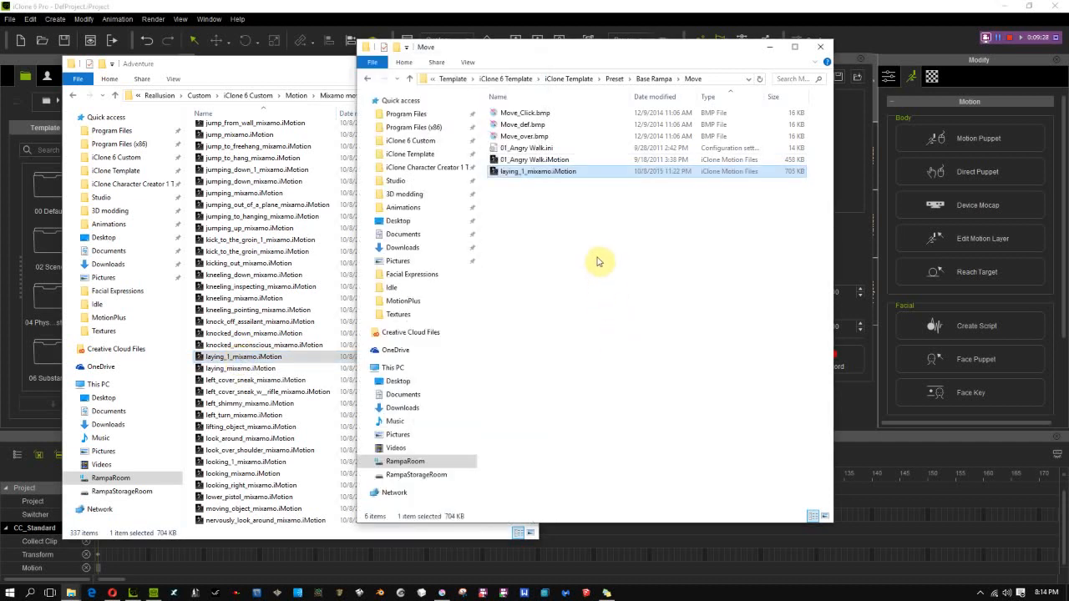
Switch to iClone and refresh Motion Puppet's Move category by way of Mood
drag(716, 47, 542, 63)
click(748, 60)
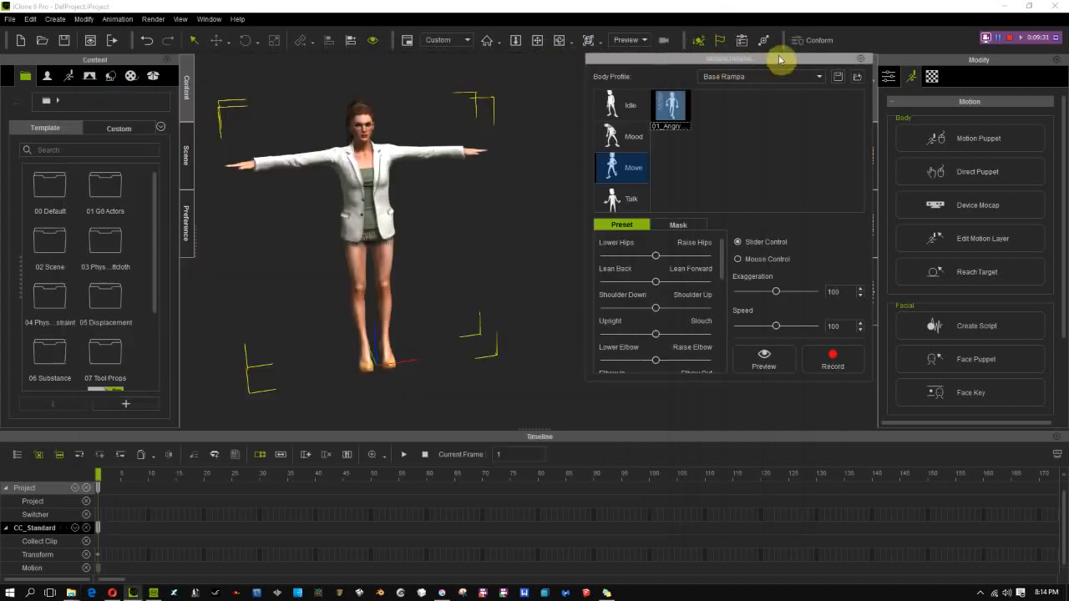
click(623, 139)
click(626, 169)
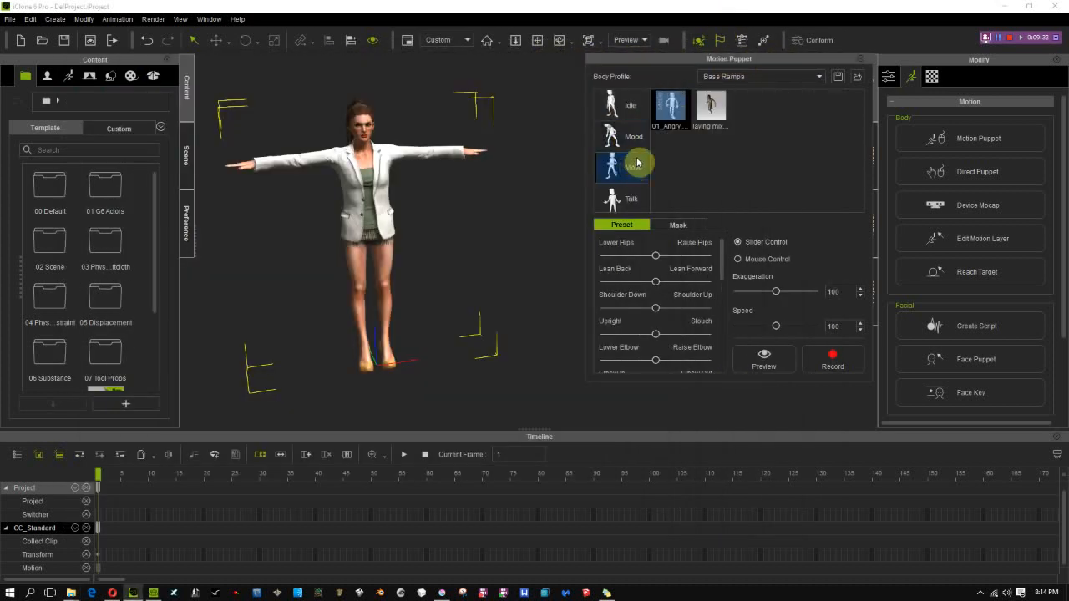
Compare the available puppet controls of the laying mixamo and 01_Angry Walk presets by selecting them alternately
click(711, 106)
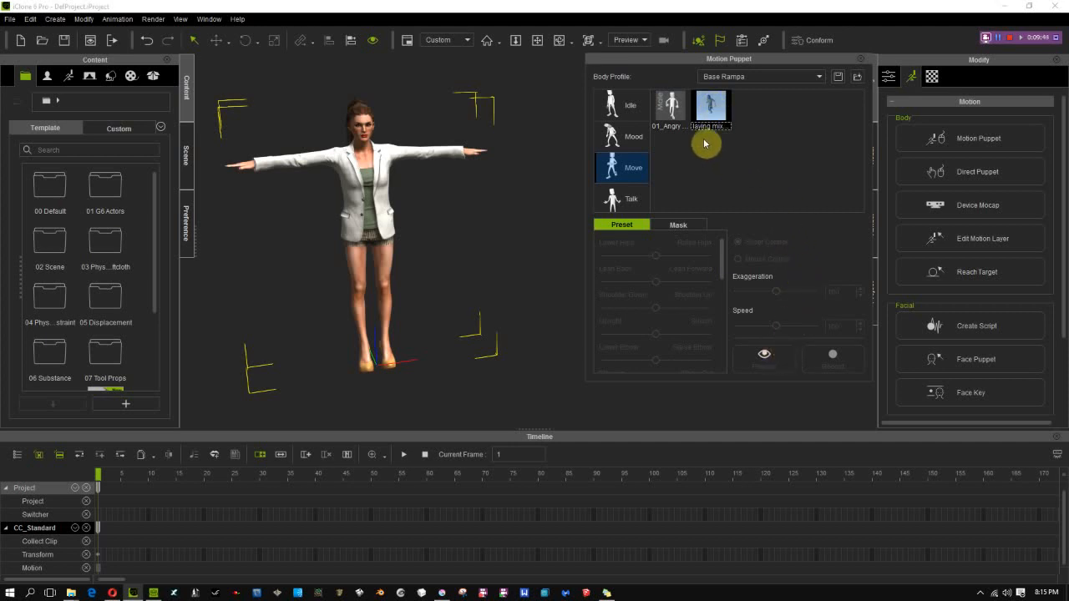
click(673, 110)
click(703, 109)
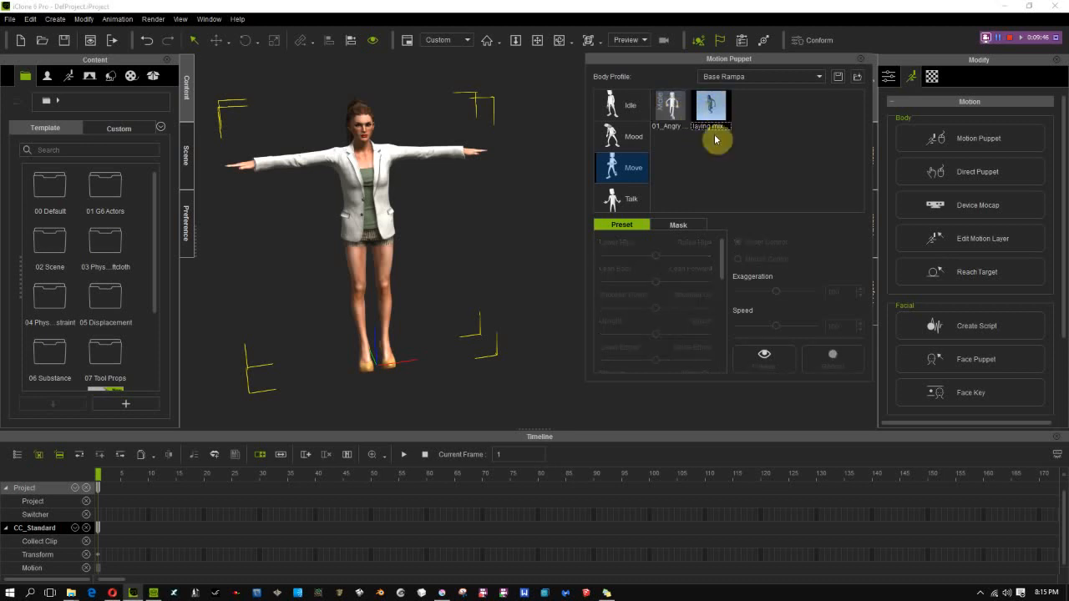
click(680, 113)
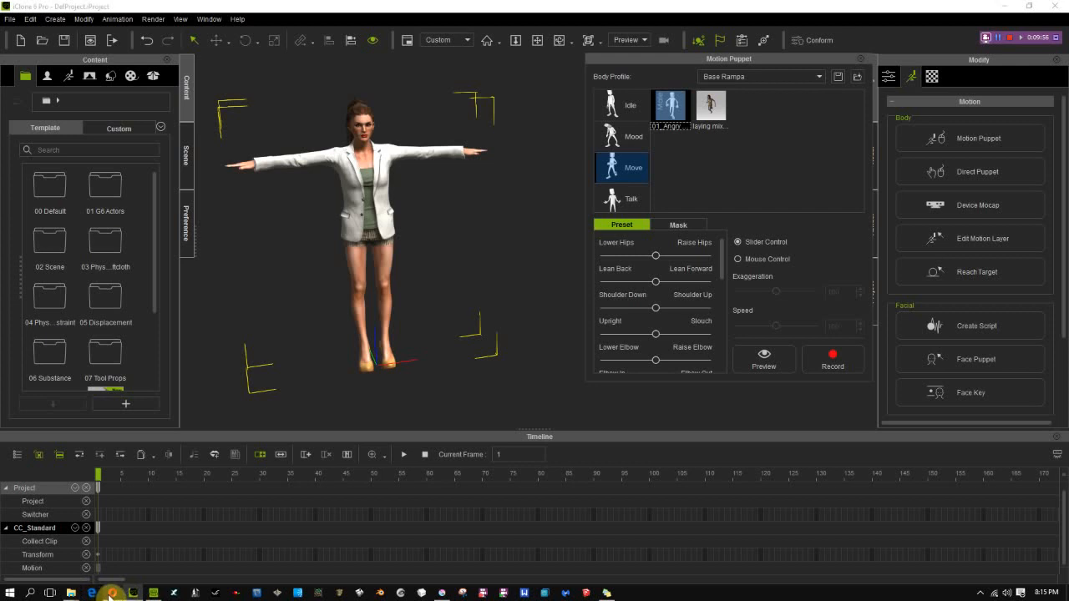
Switch to File Explorer's Move folder and duplicate 01_Angry Walk.ini within it
mouse_move(72, 592)
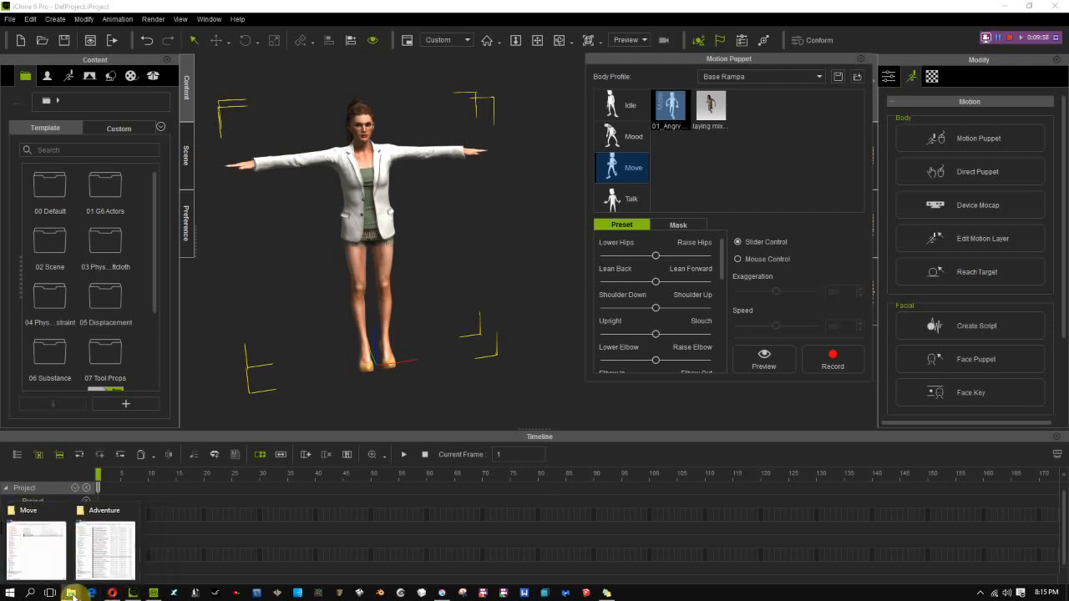
mouse_move(114, 556)
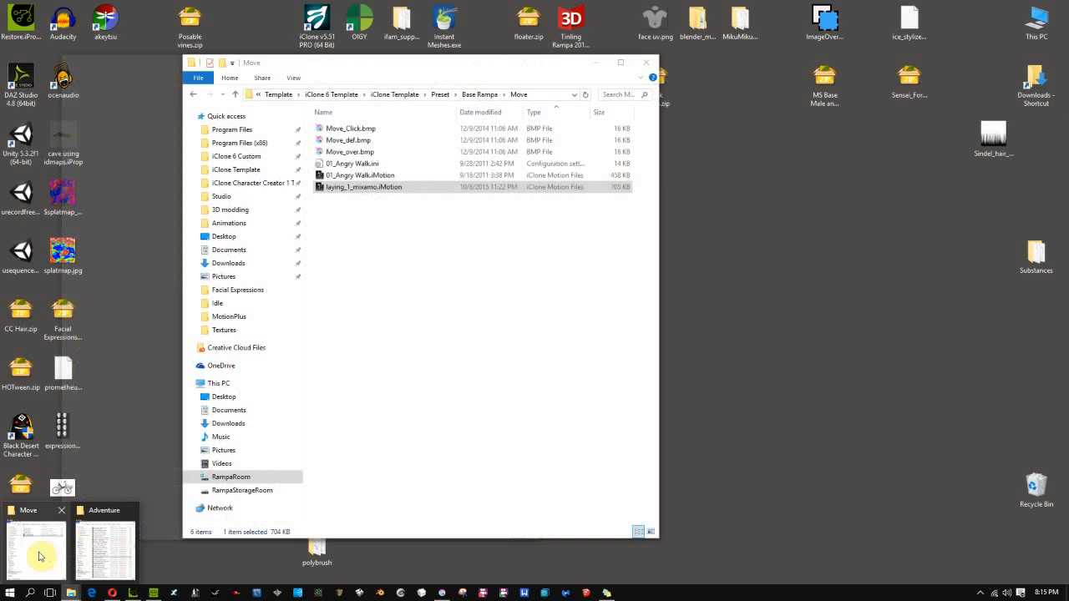
click(40, 552)
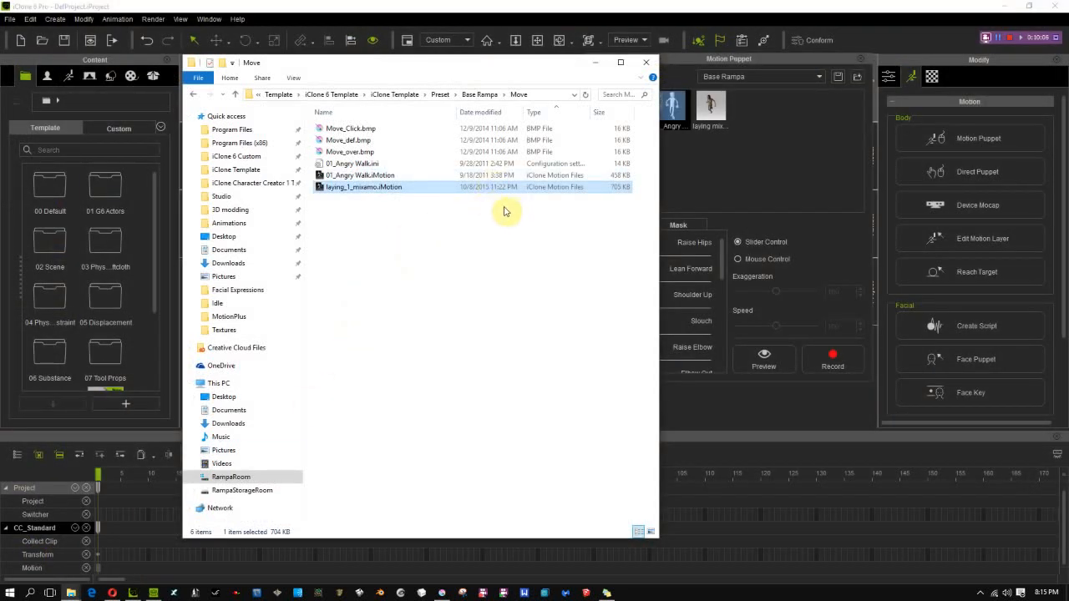
click(357, 164)
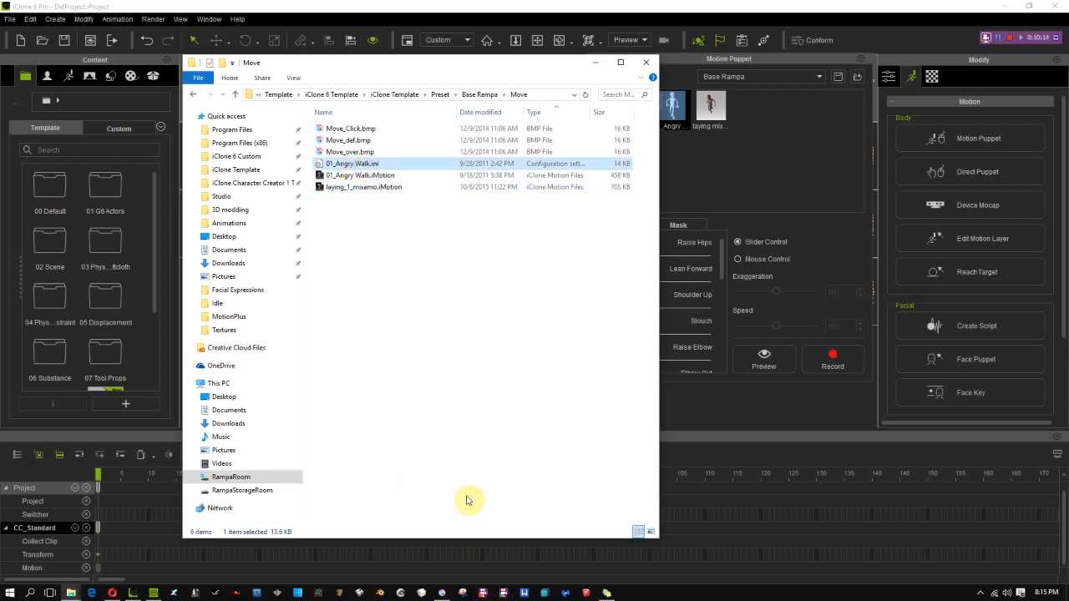
key(ctrl+v)
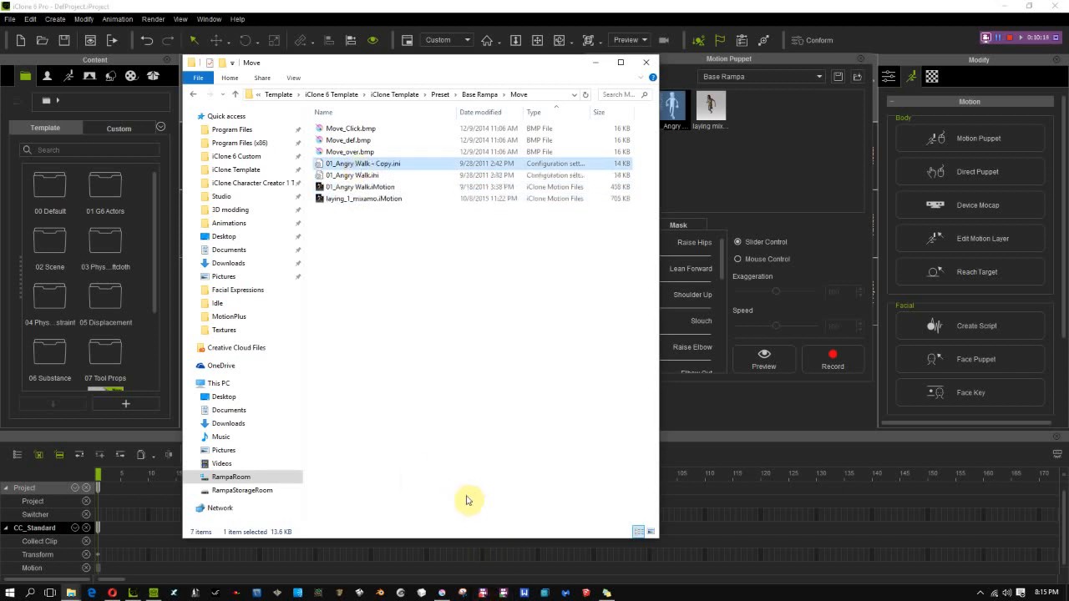
Rename the duplicated ini file laying_1_mixamo.ini, reusing the base name copied from the laying motion file
click(342, 200)
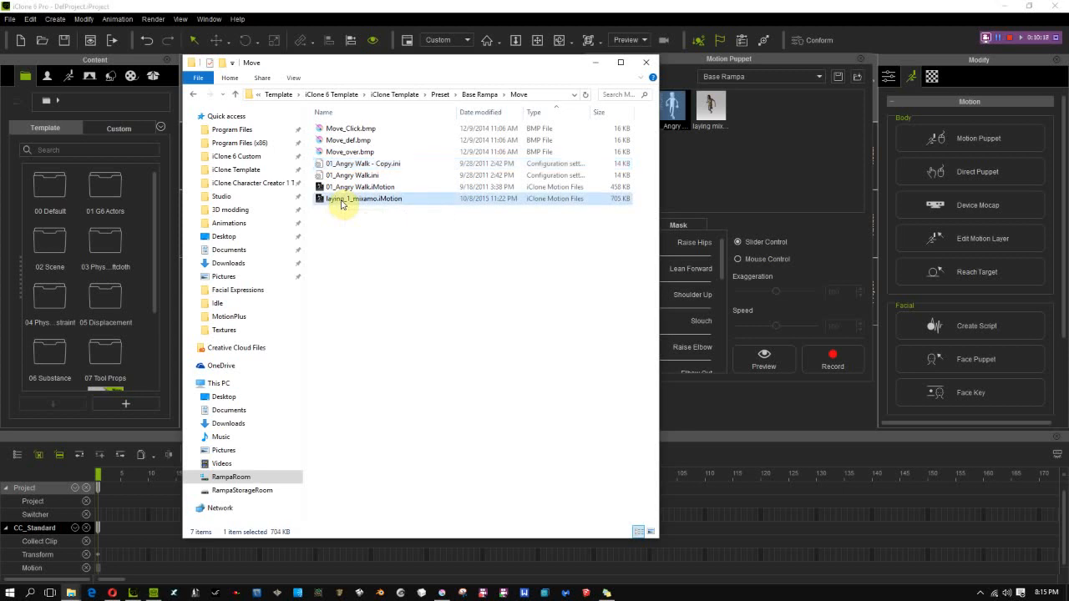
click(341, 201)
key(ctrl+c)
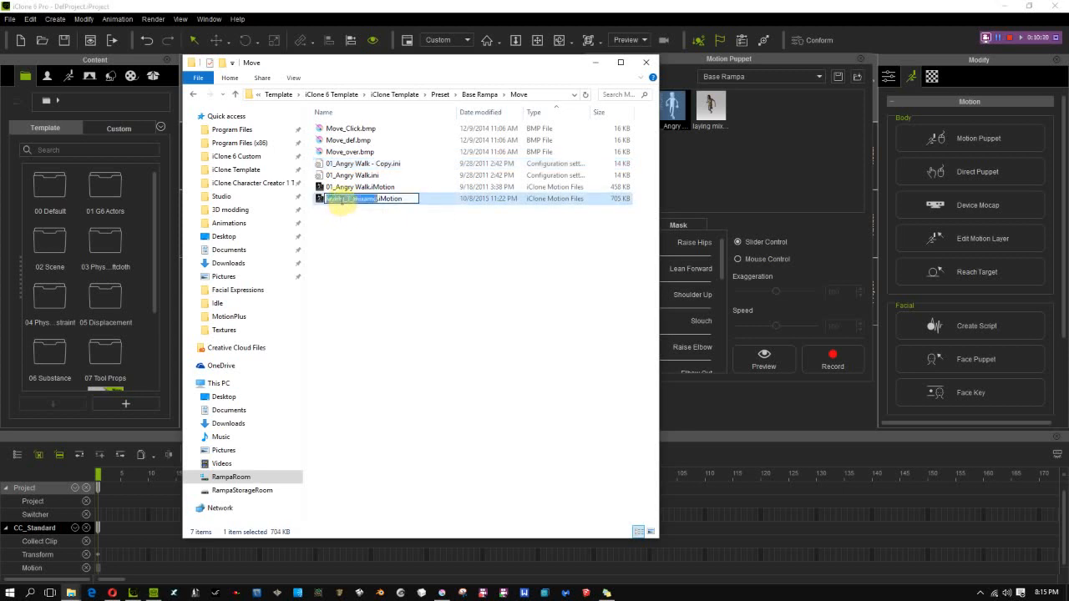
click(383, 253)
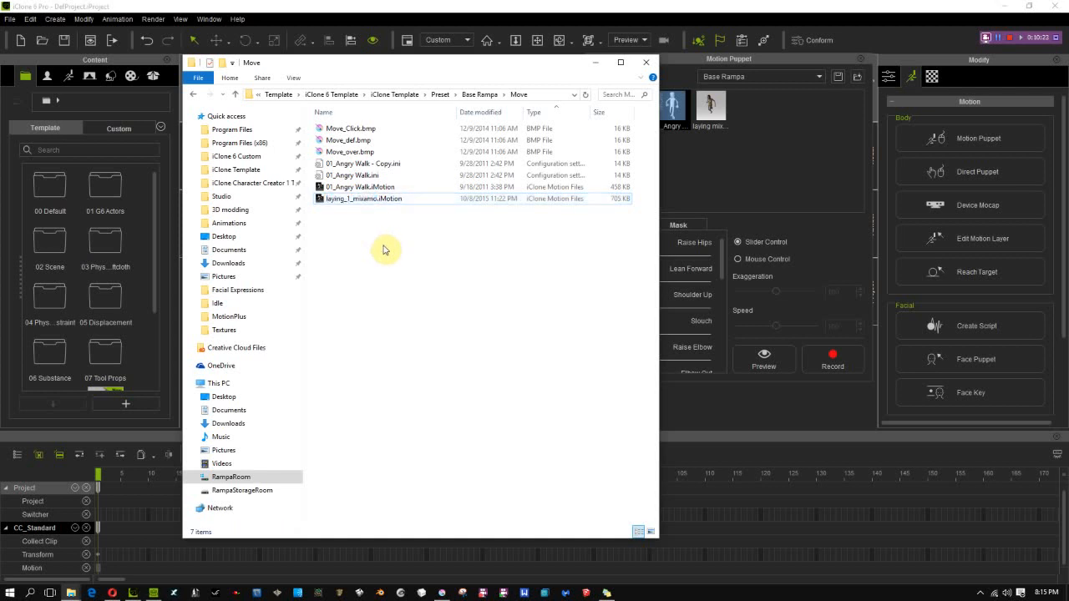
click(357, 167)
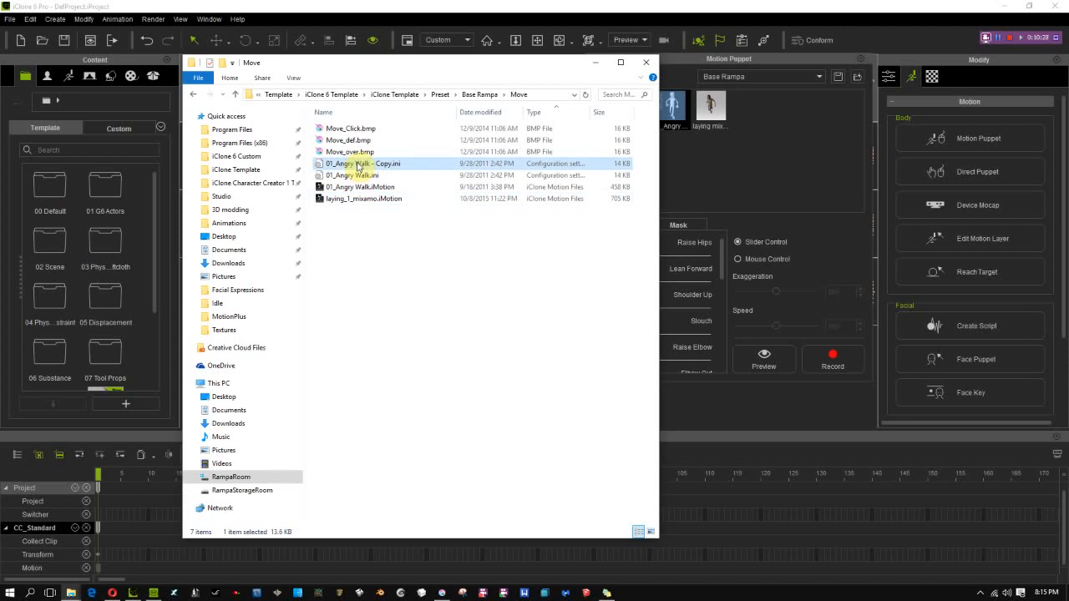
click(358, 166)
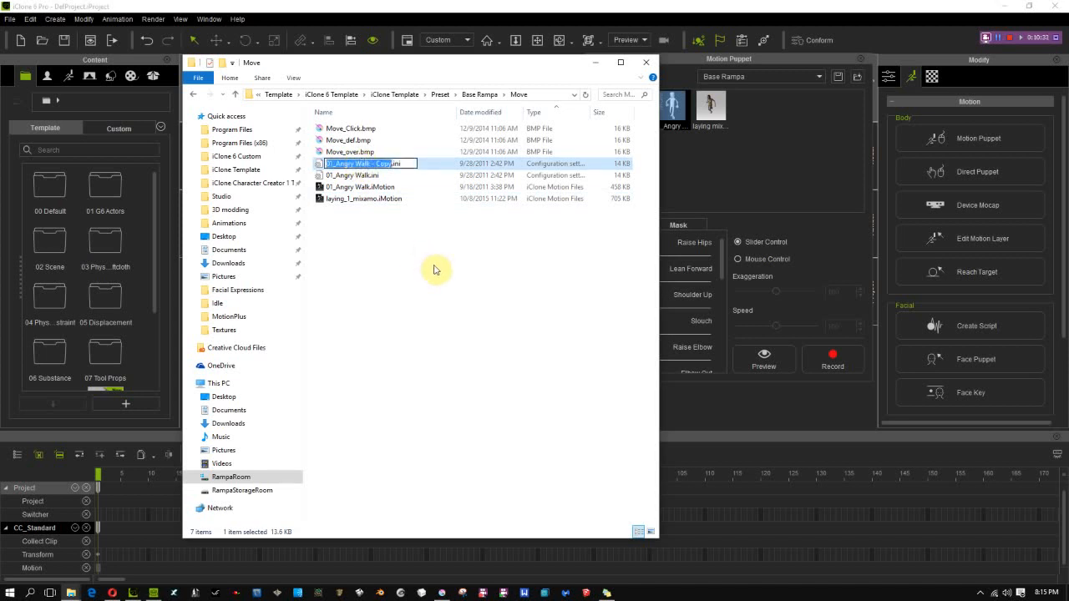
key(ctrl+v)
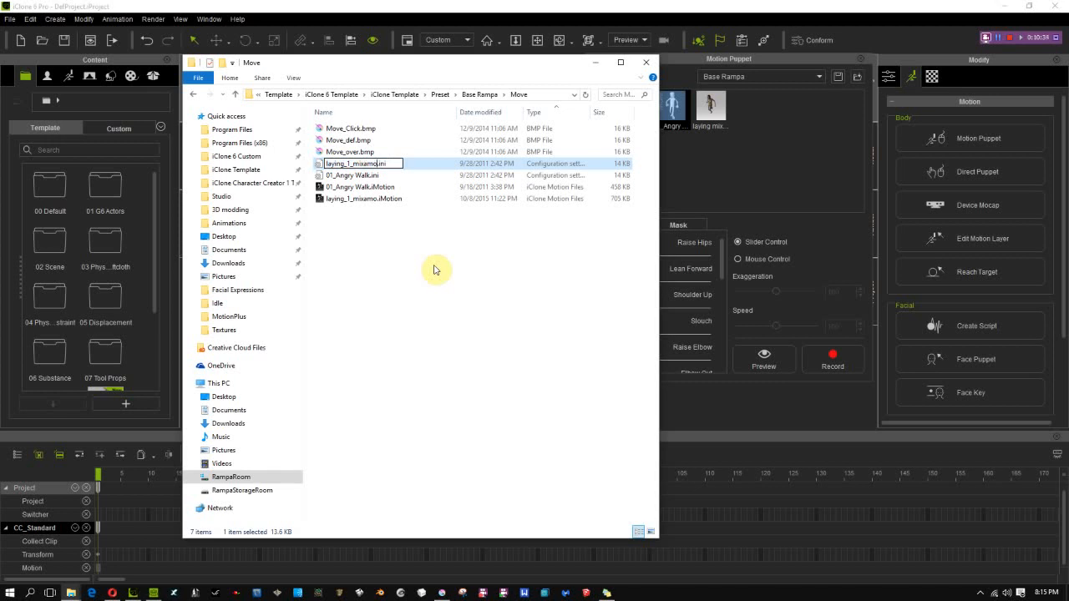
key(Return)
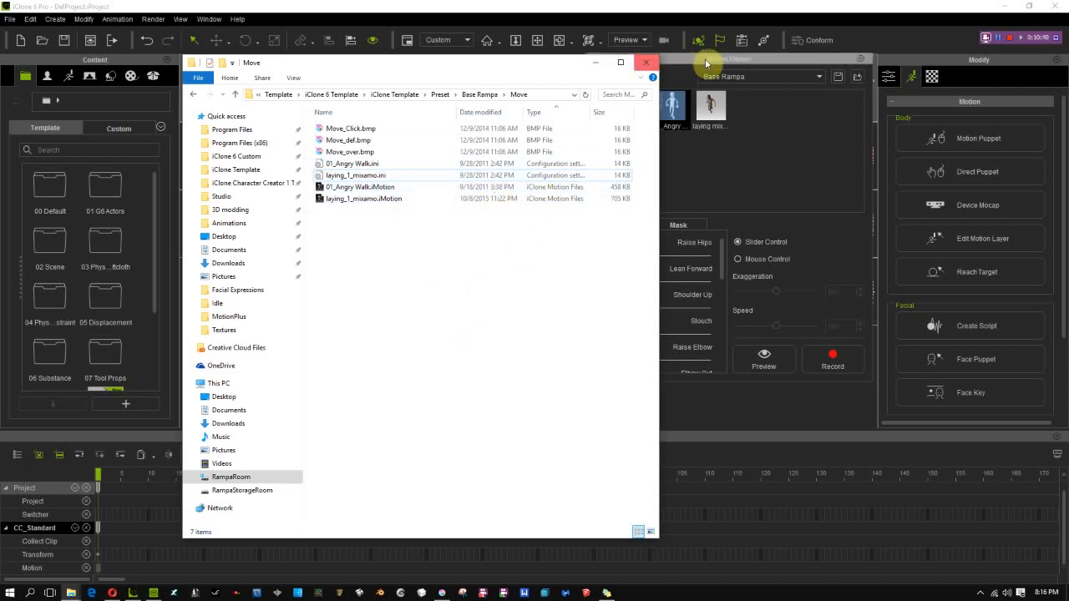
Switch to iClone, preview the laying mixamo preset on the character, and stop the preview
click(784, 64)
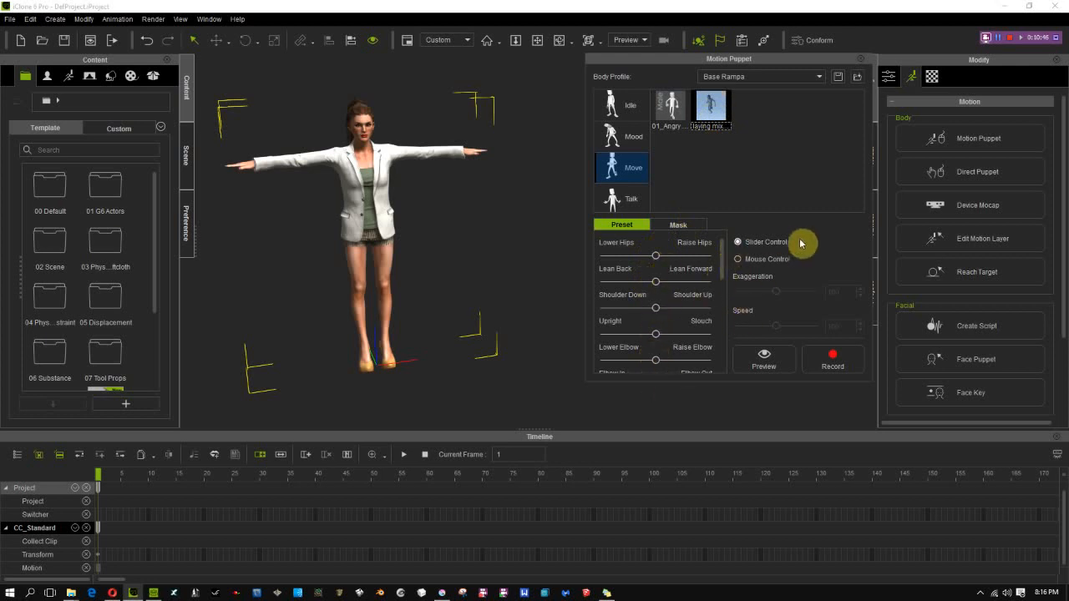
key(space)
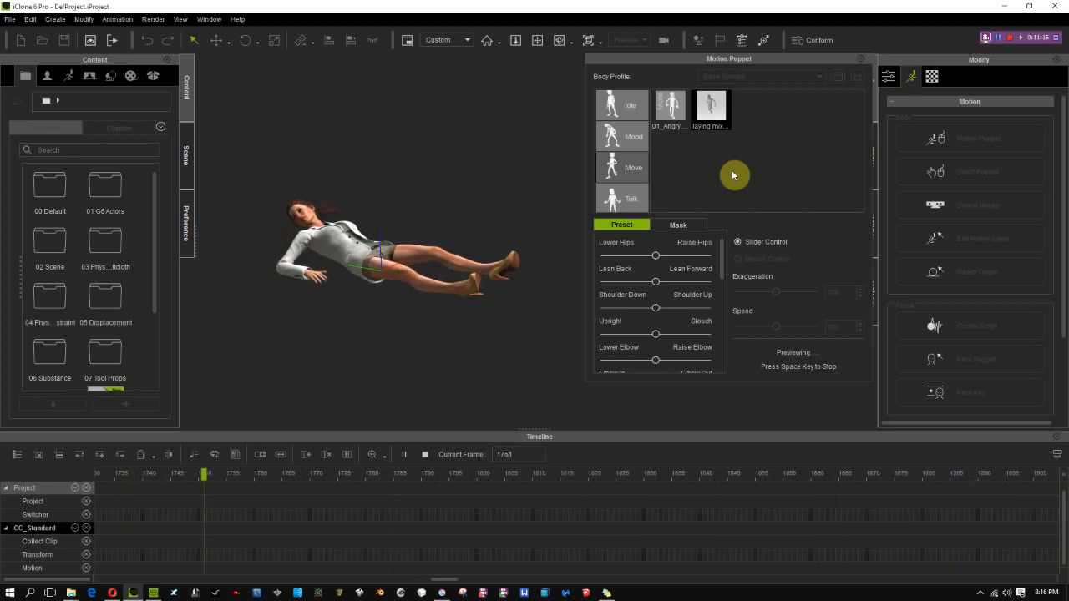
key(space)
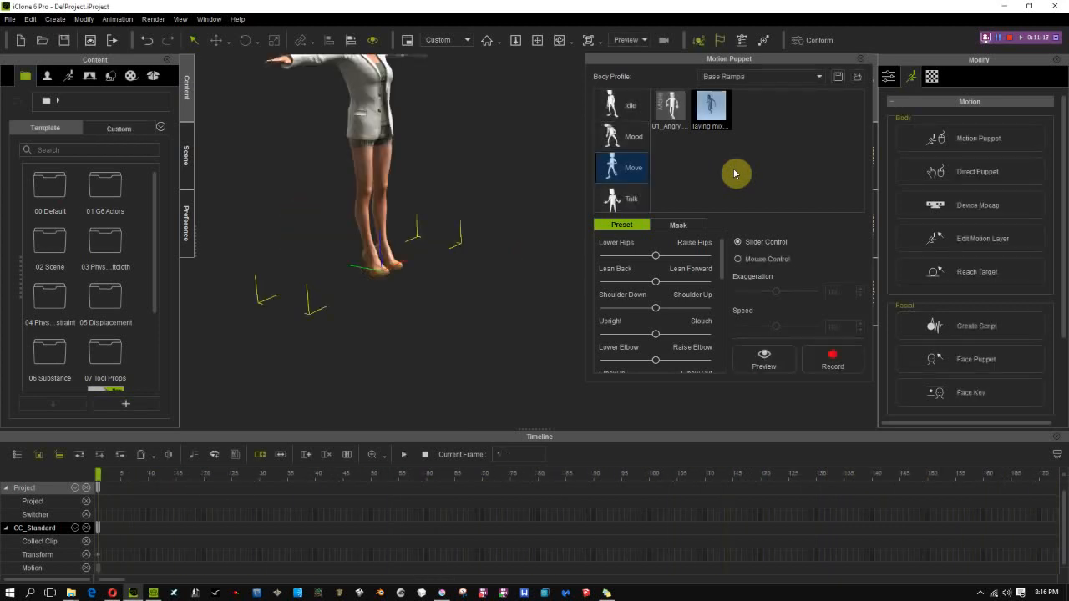